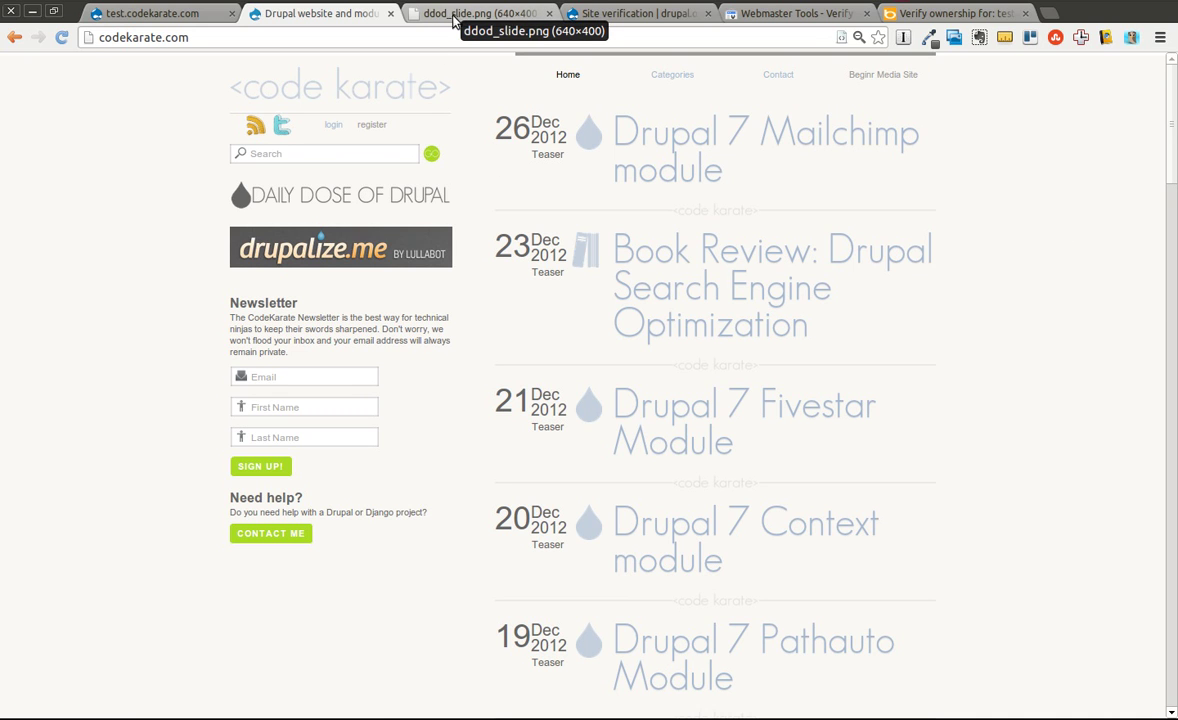
- Visit the Daily Dose of Drupal videos page, view ddod_slide.png, then show the drupal.org Site verification page
click(378, 199)
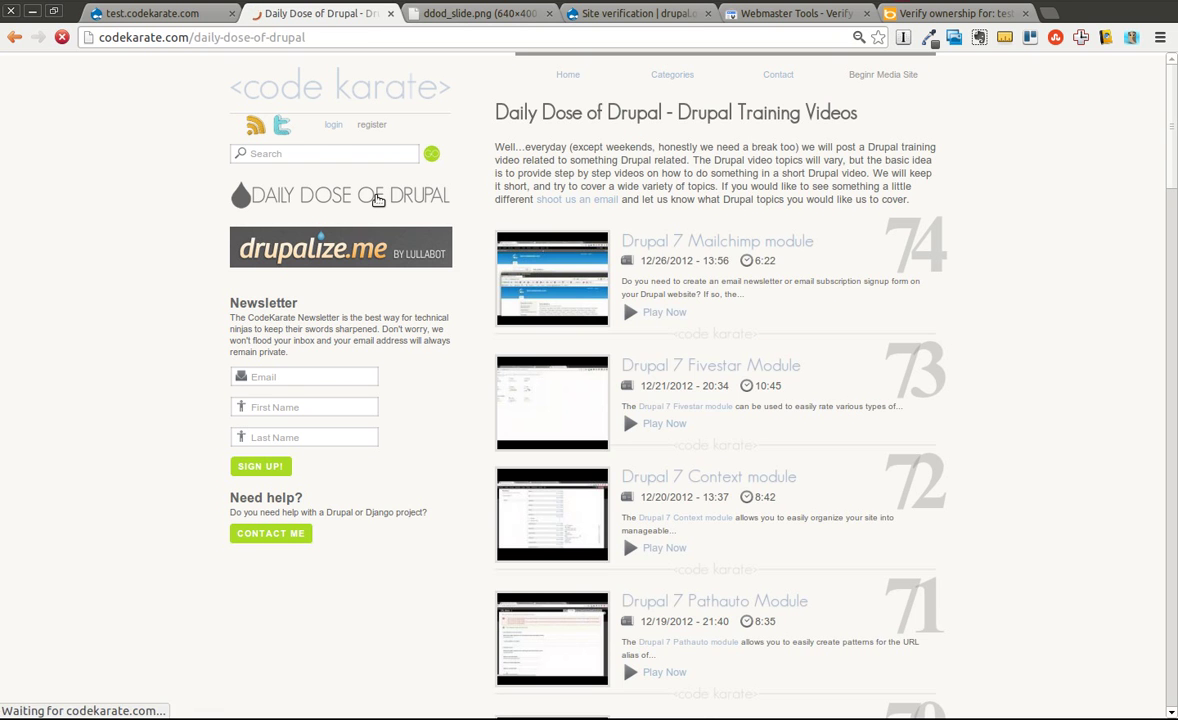
click(447, 12)
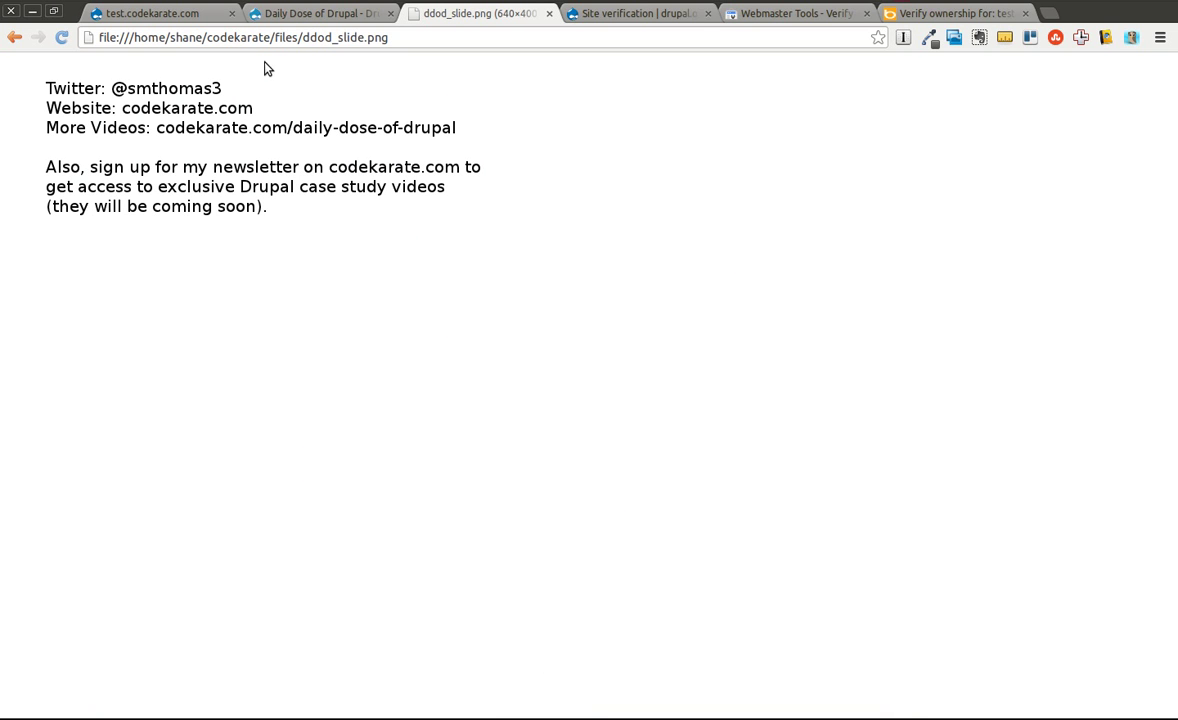
click(311, 15)
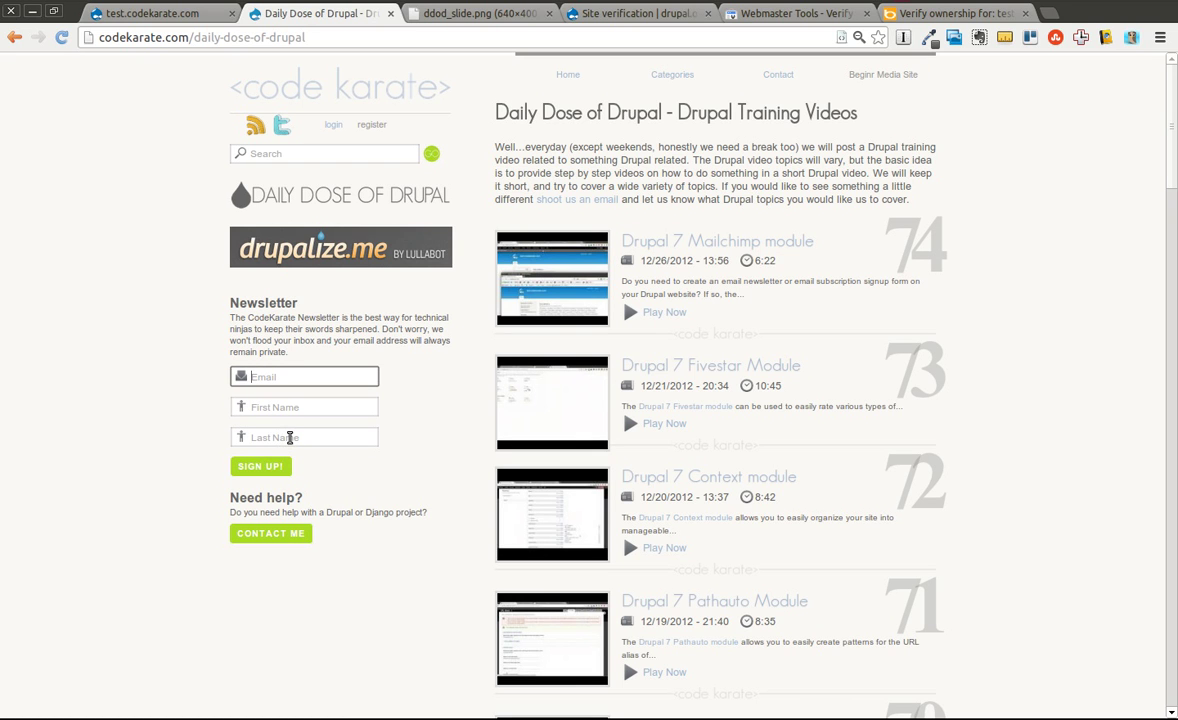
click(626, 14)
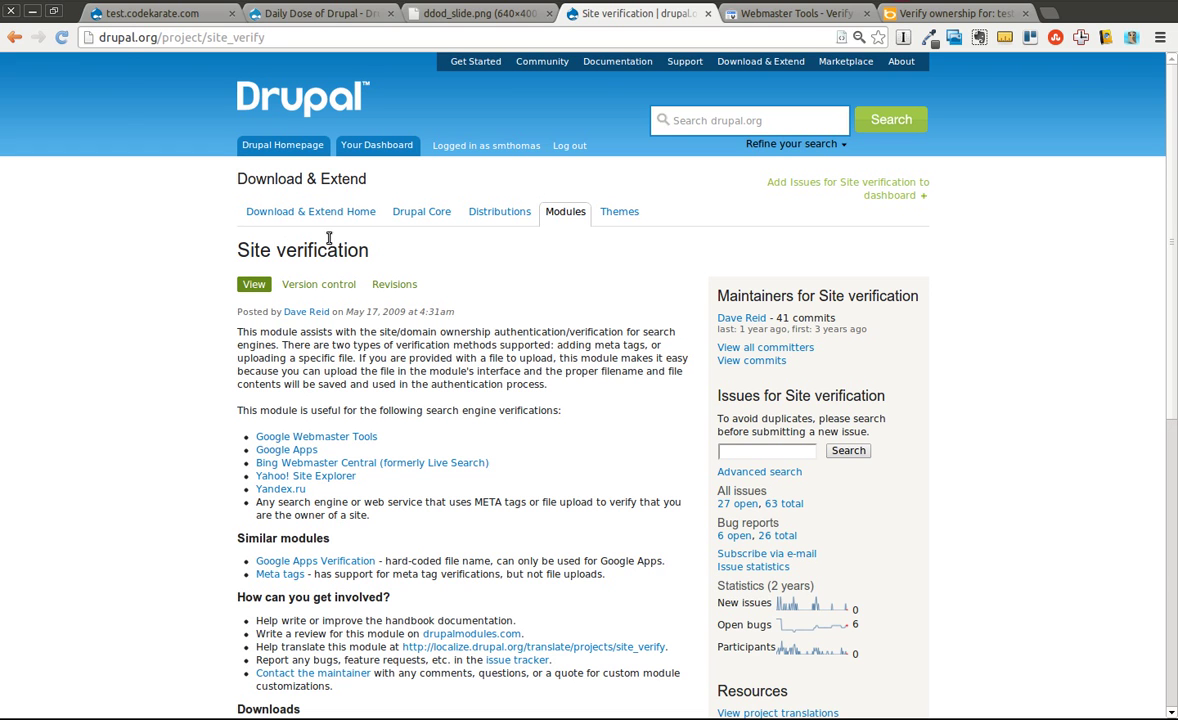
- After reading the Site verification project page, switch to the test.codekarate.com site
click(190, 18)
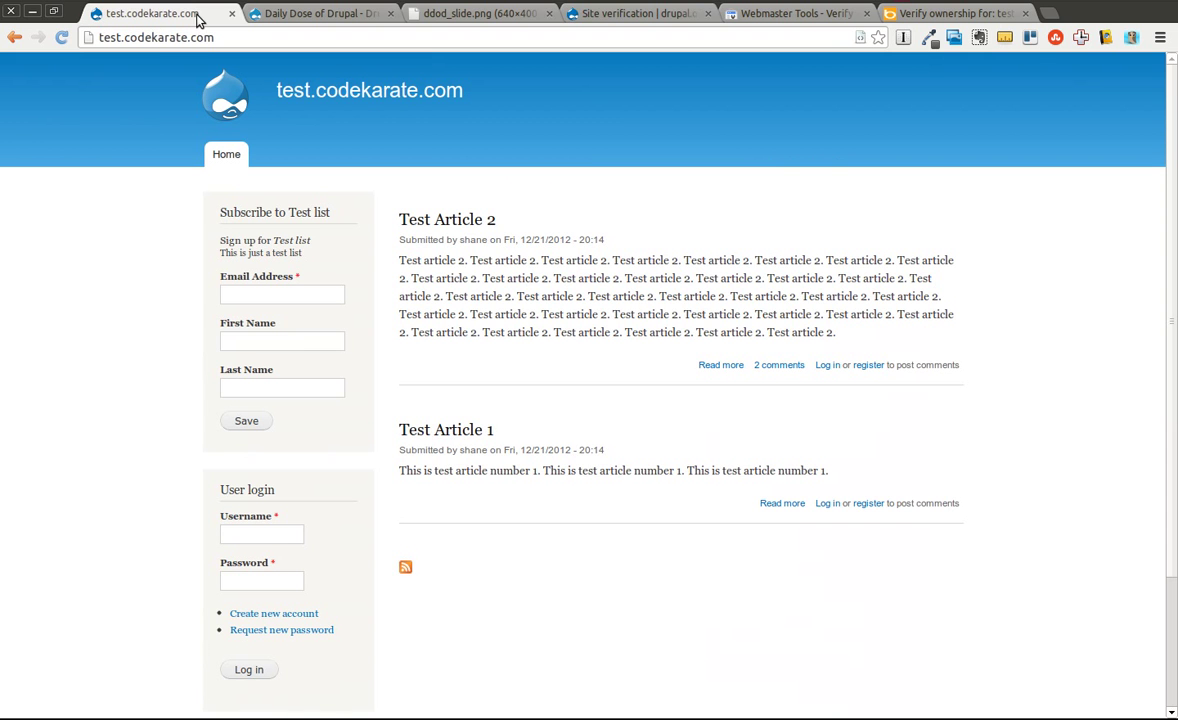
- Log in to the Drupal site with the administrator username and password
click(247, 538)
text(shane)
key(Tab)
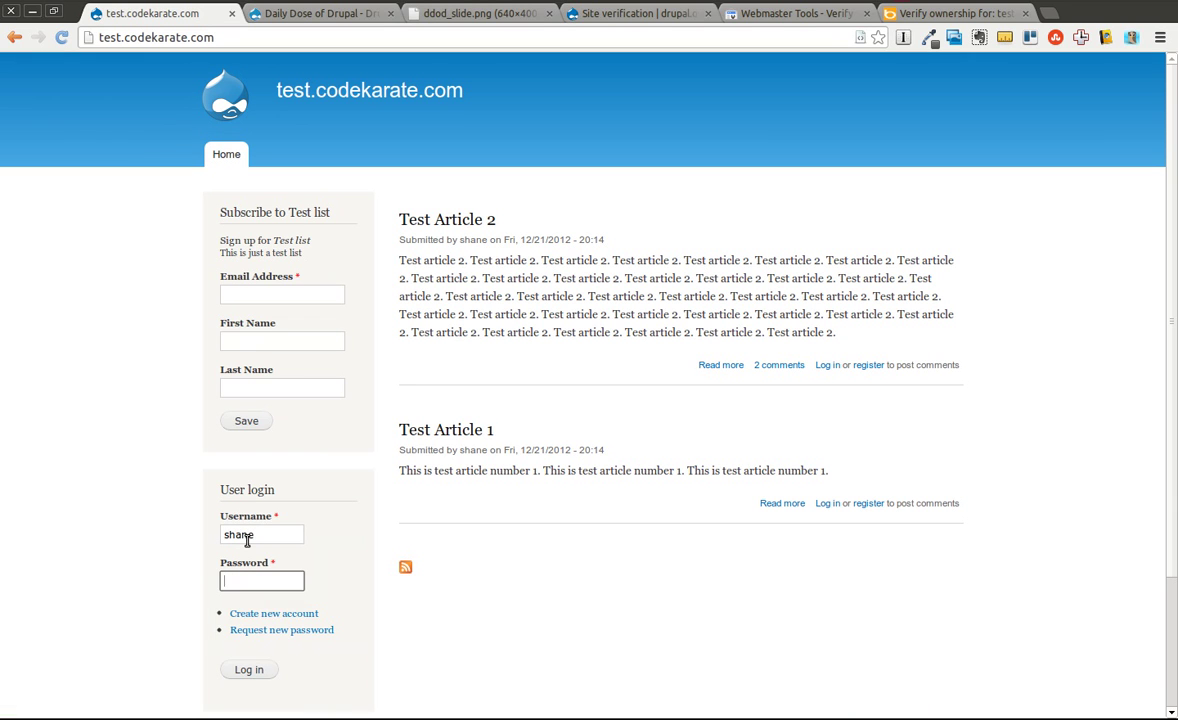
key(Return)
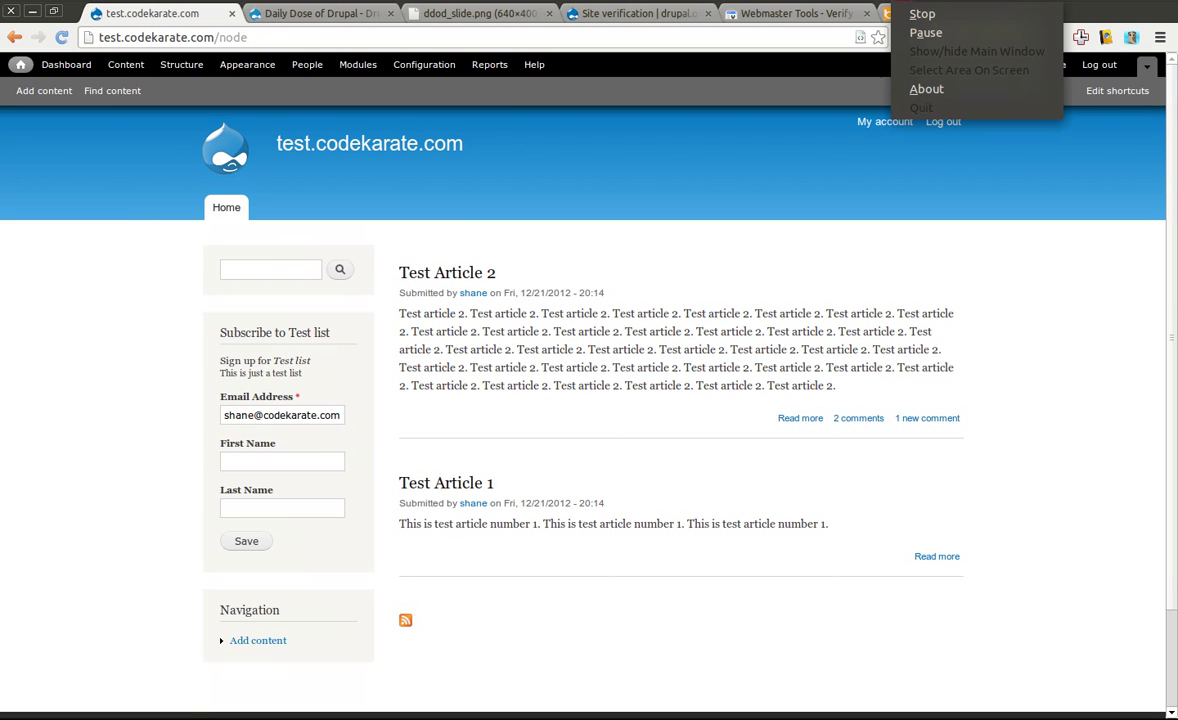
- Go to the Modules list and open the Site Verification module's Configure page
click(880, 31)
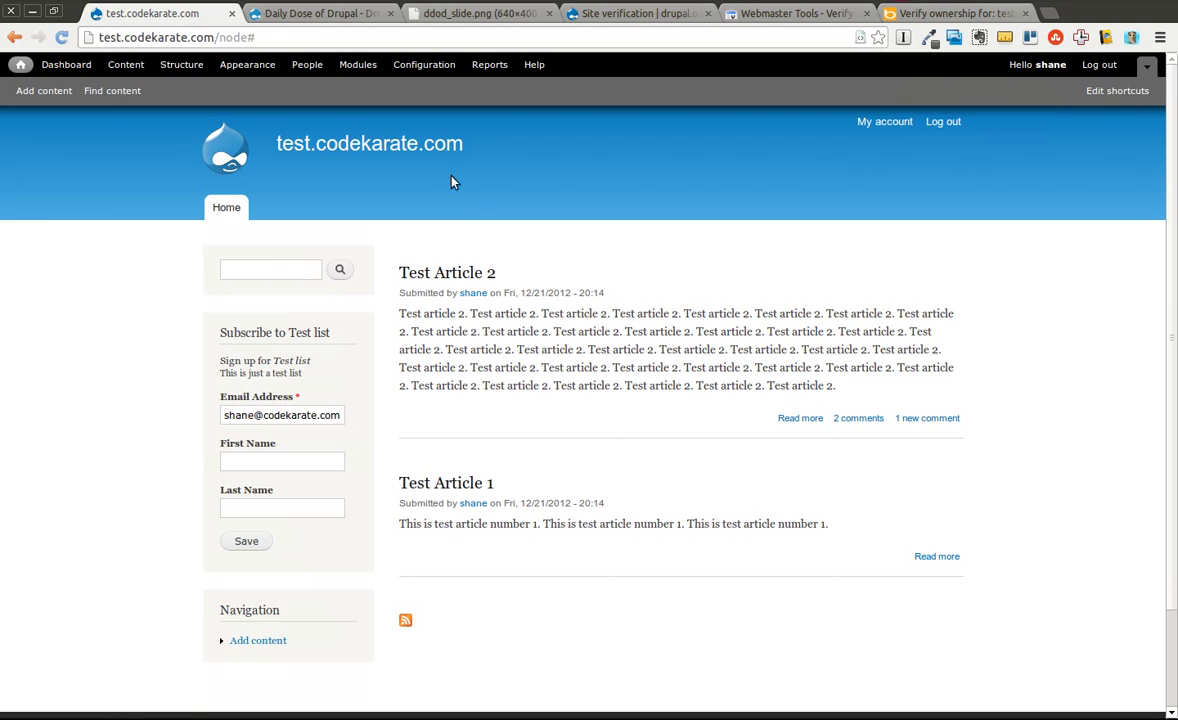
click(362, 66)
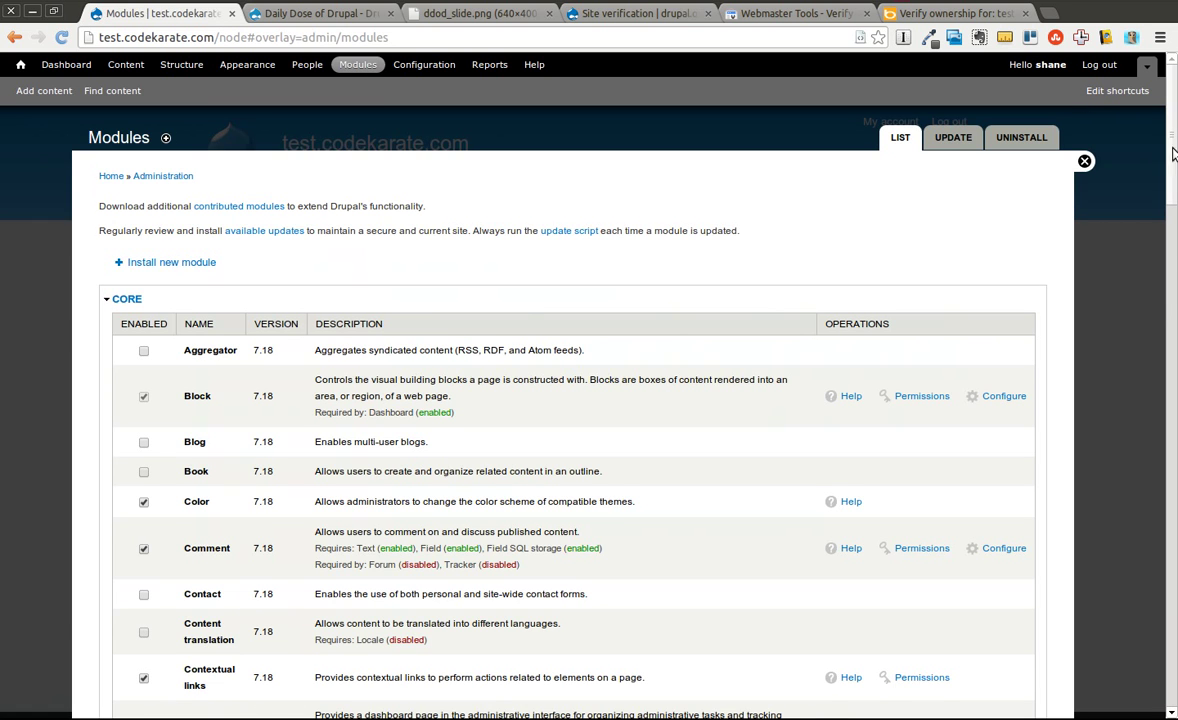
scroll(1158, 490, down, 8)
scroll(1158, 490, down, 20)
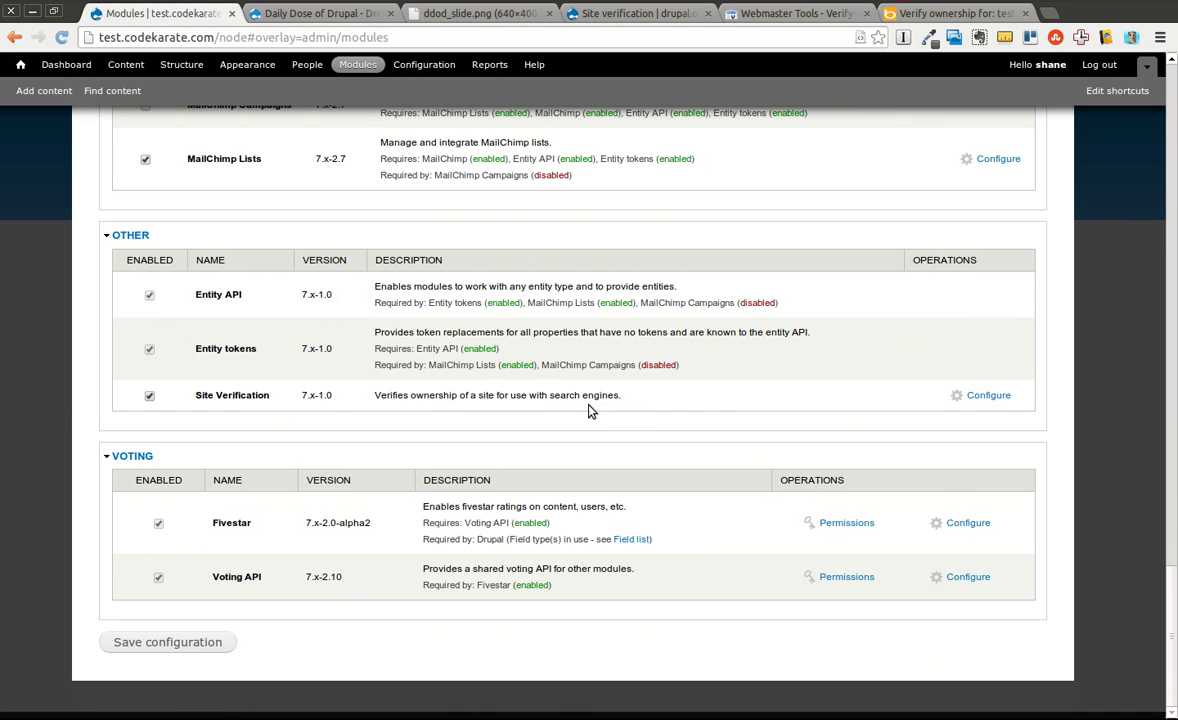
click(979, 398)
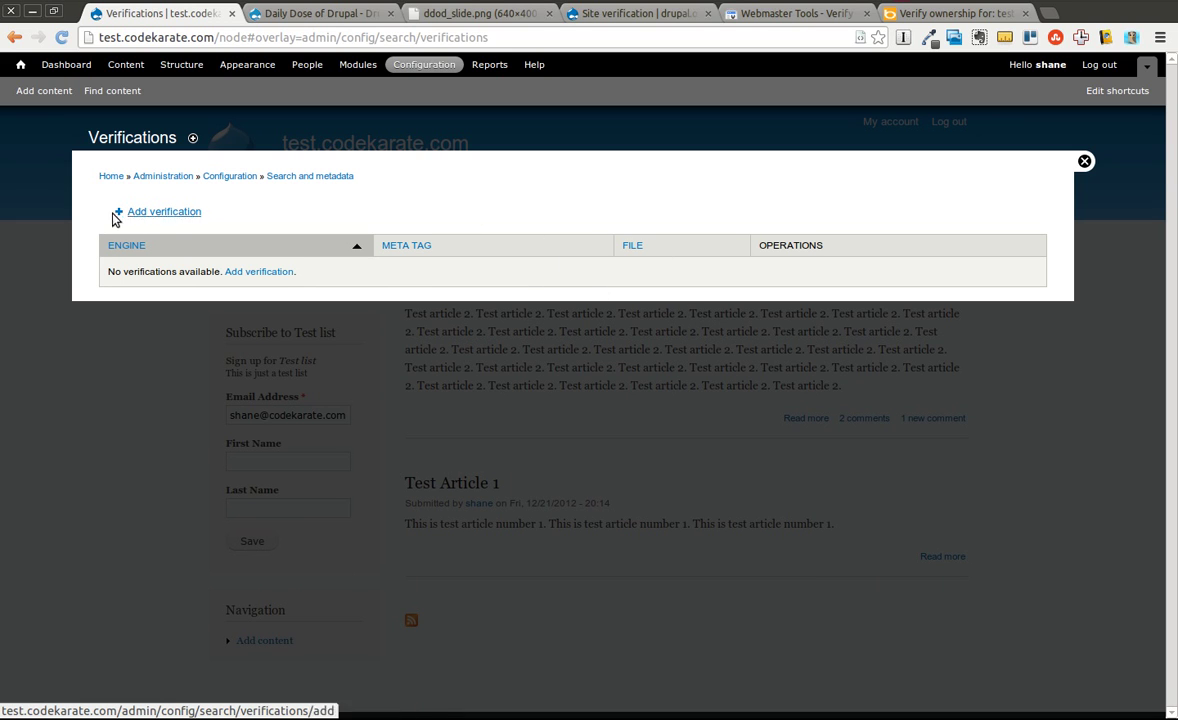
- Start a new verification with Google chosen as the search engine
click(200, 213)
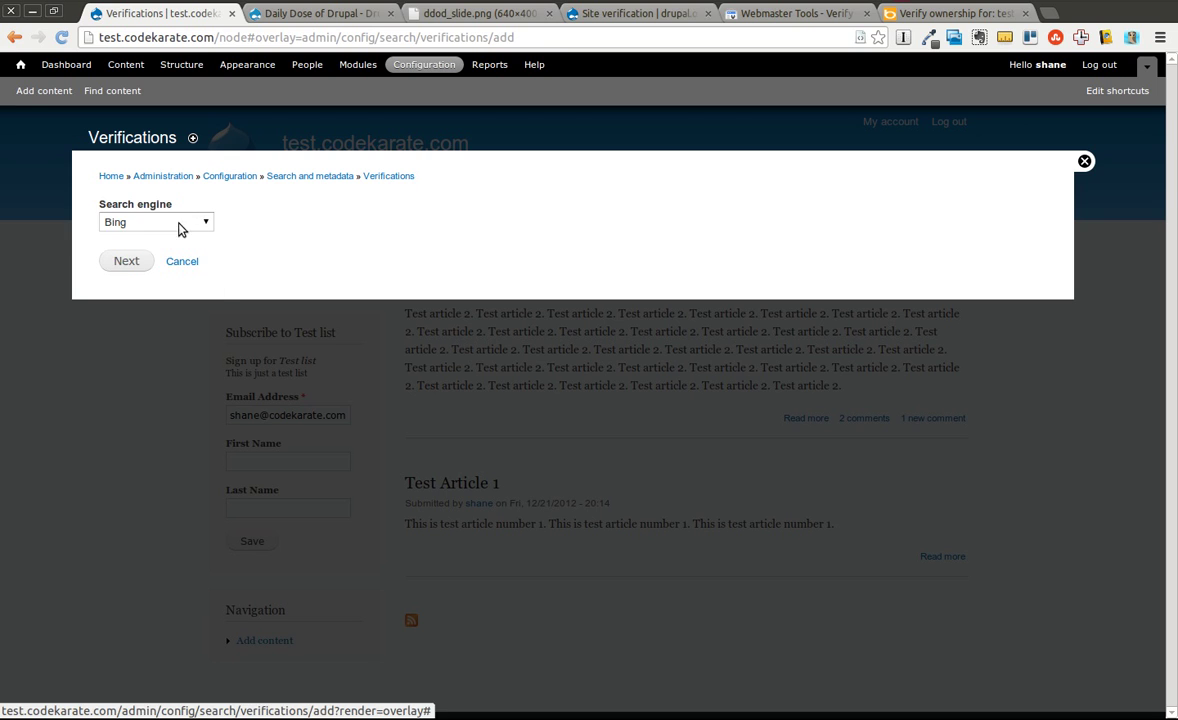
click(170, 220)
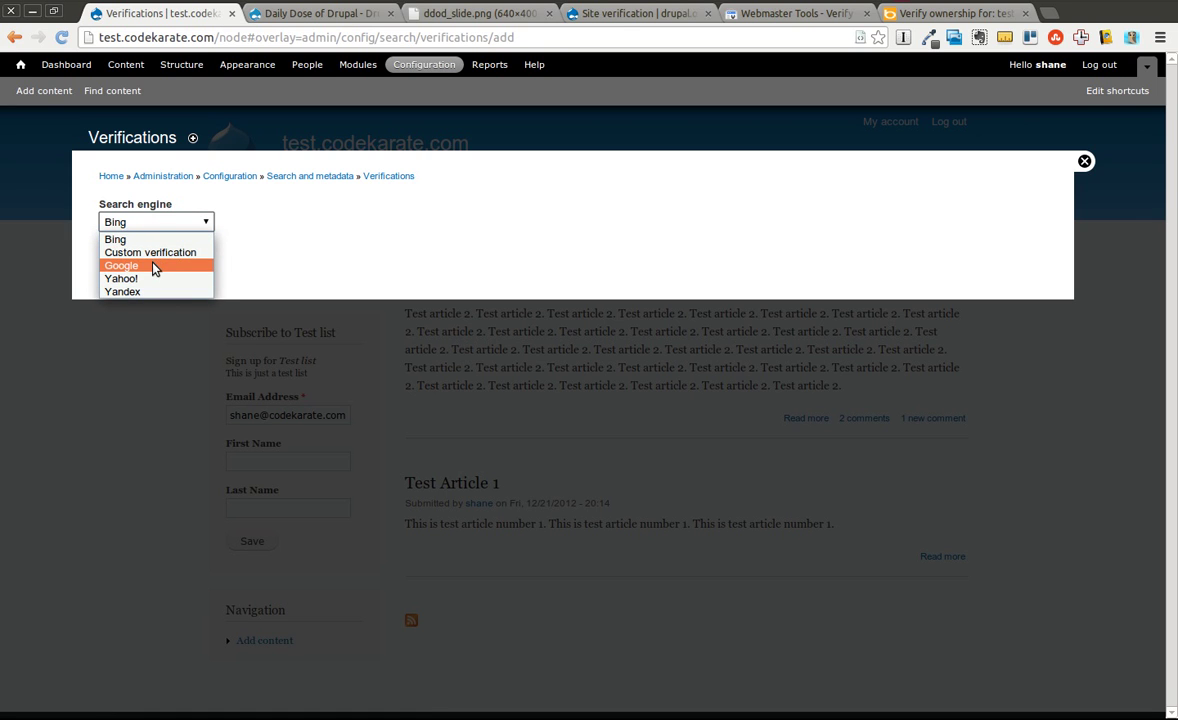
click(154, 268)
click(126, 266)
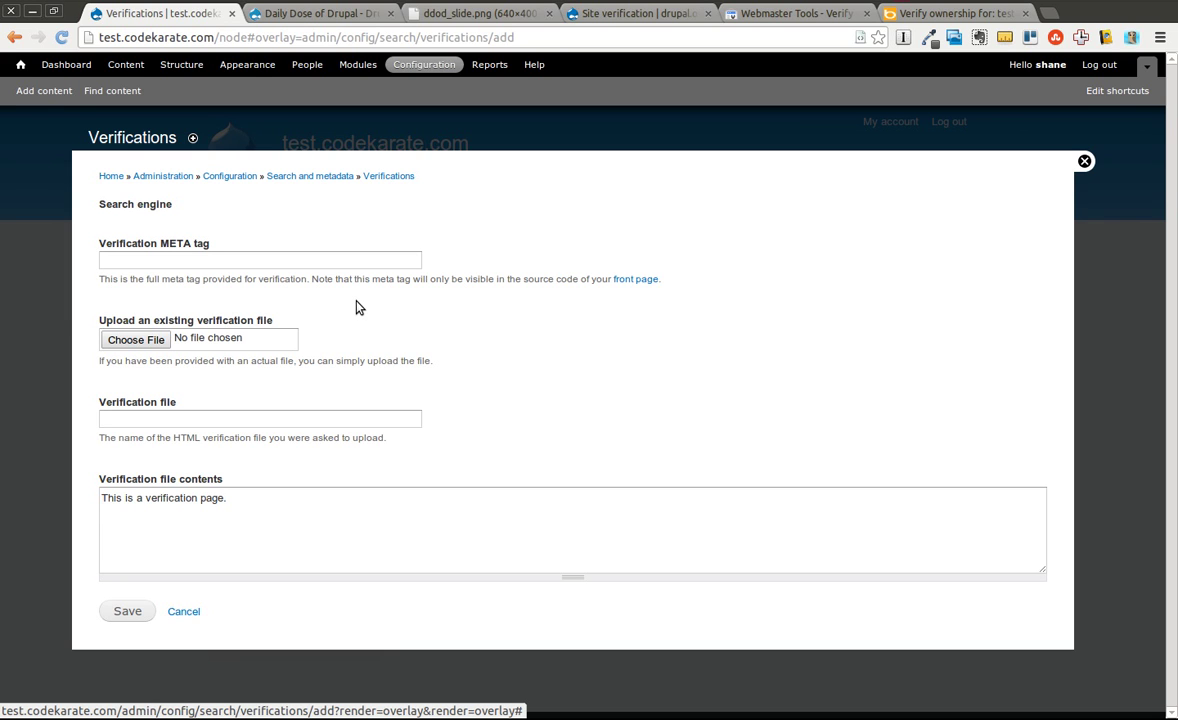
- Inspect the empty META tag, file name and file contents fields of the Google form
click(123, 260)
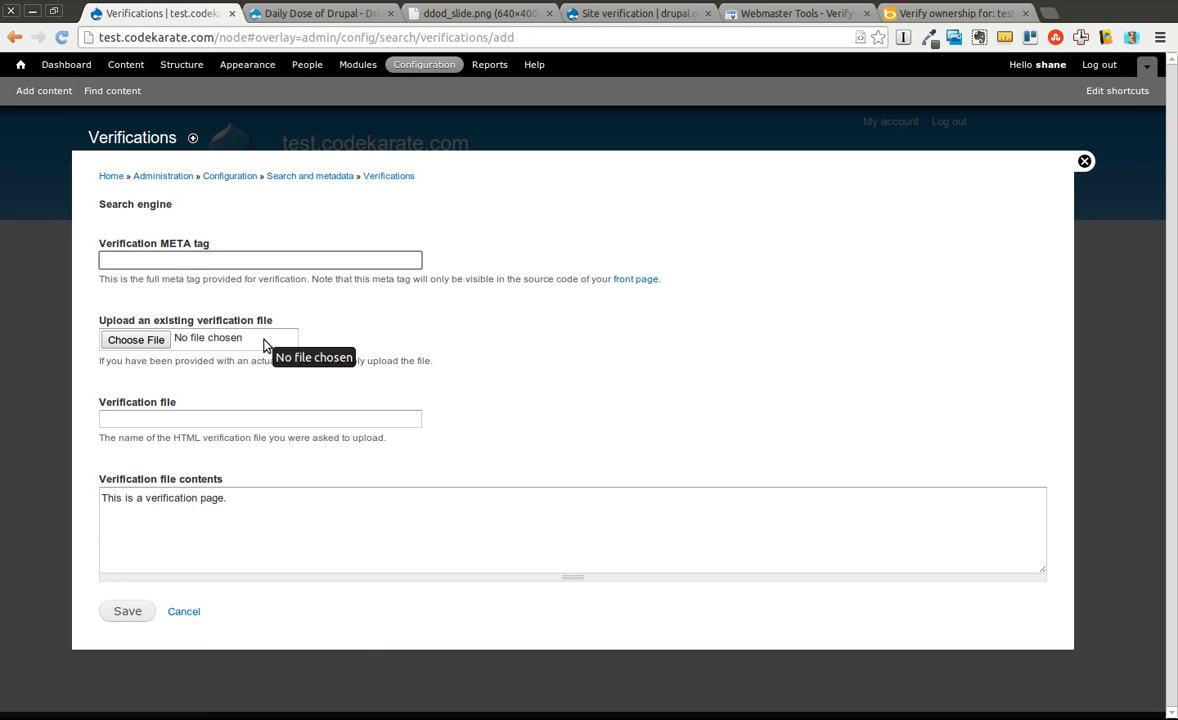
click(181, 418)
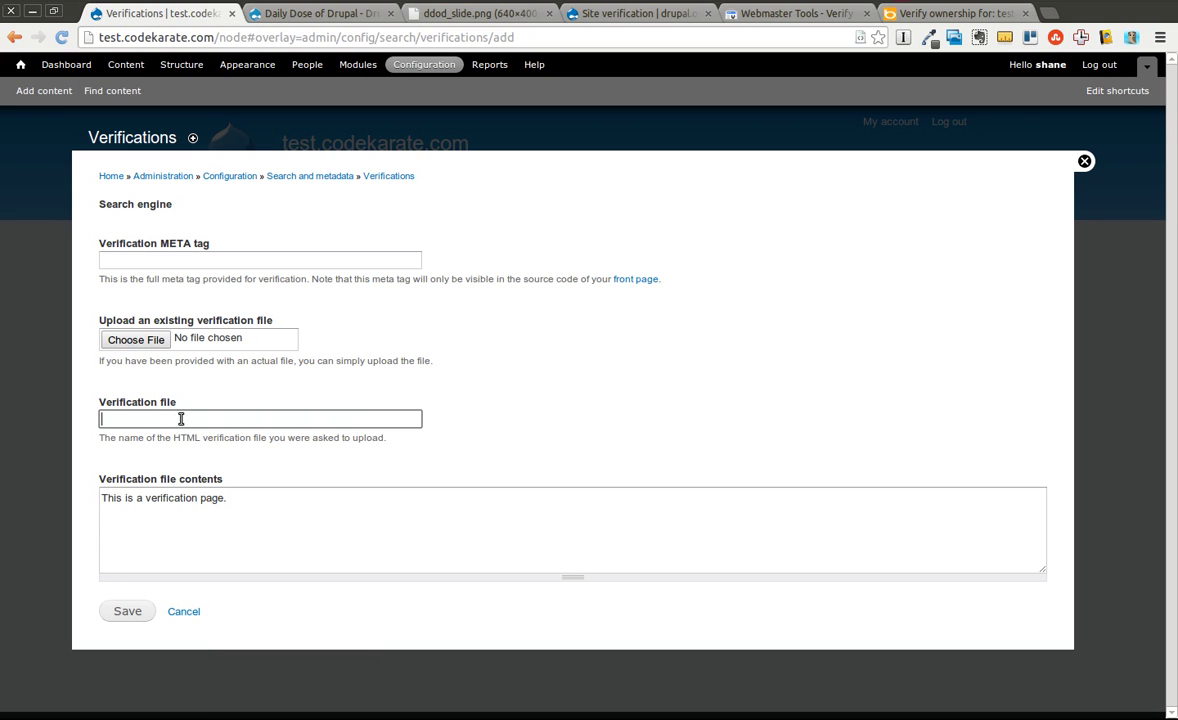
click(258, 506)
click(411, 437)
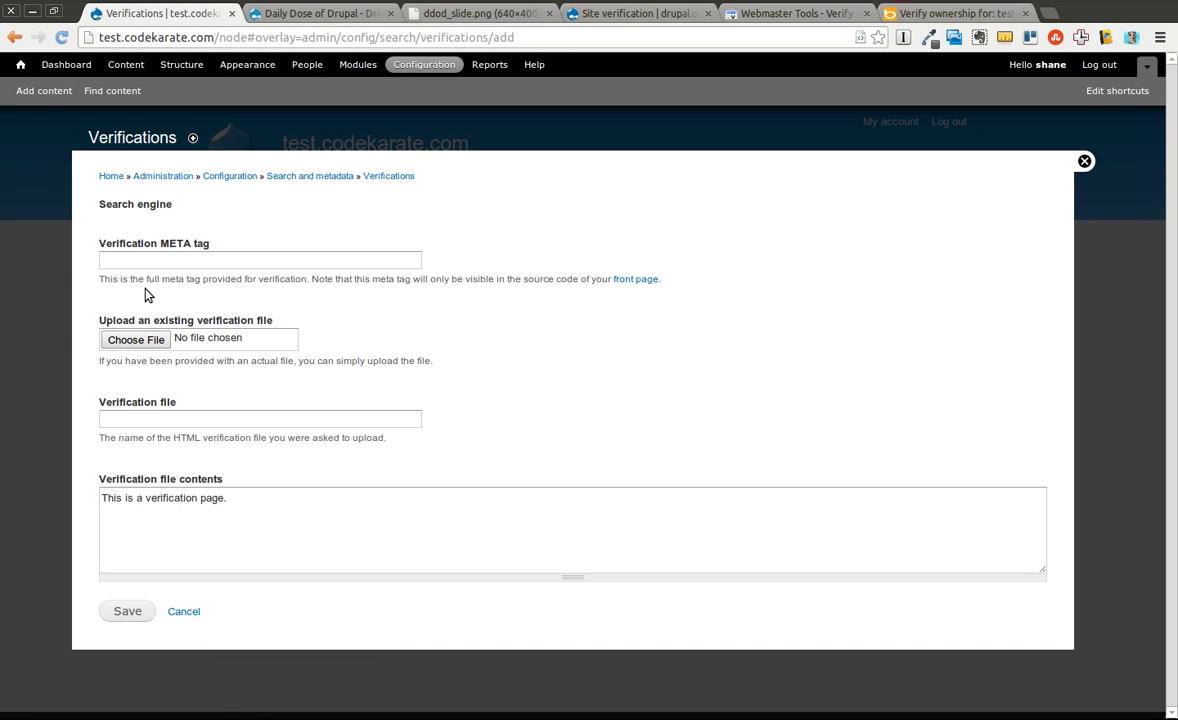
click(790, 13)
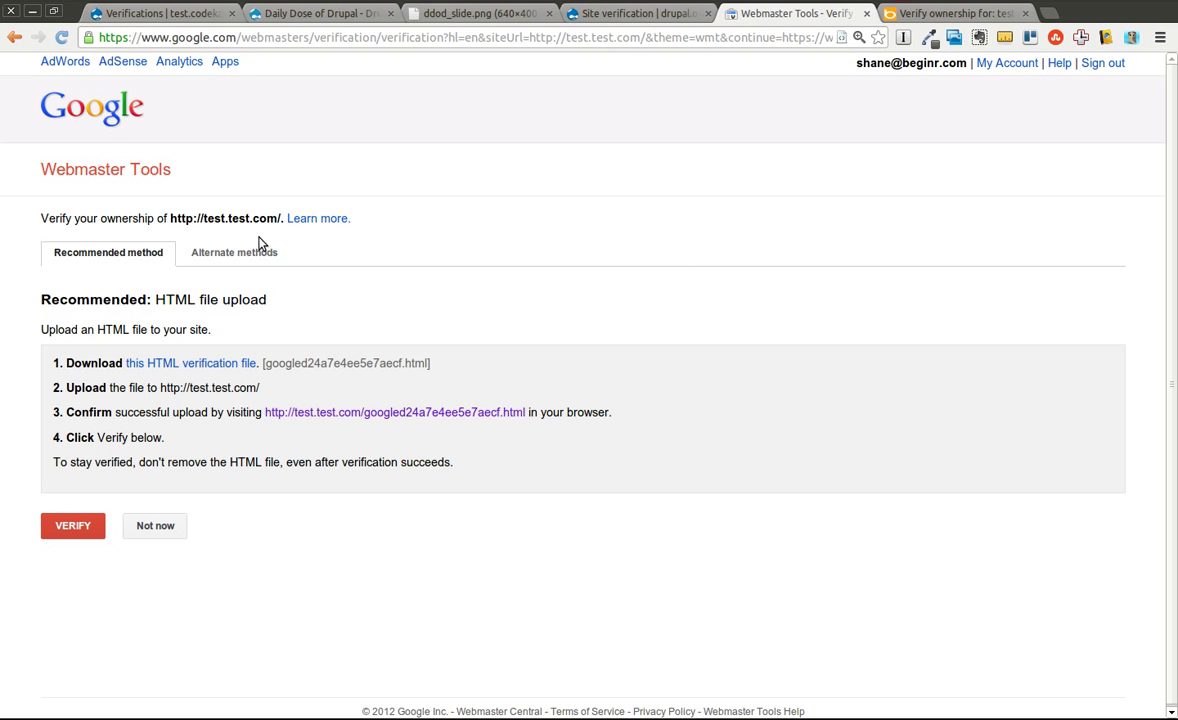
drag(171, 218, 284, 218)
click(391, 240)
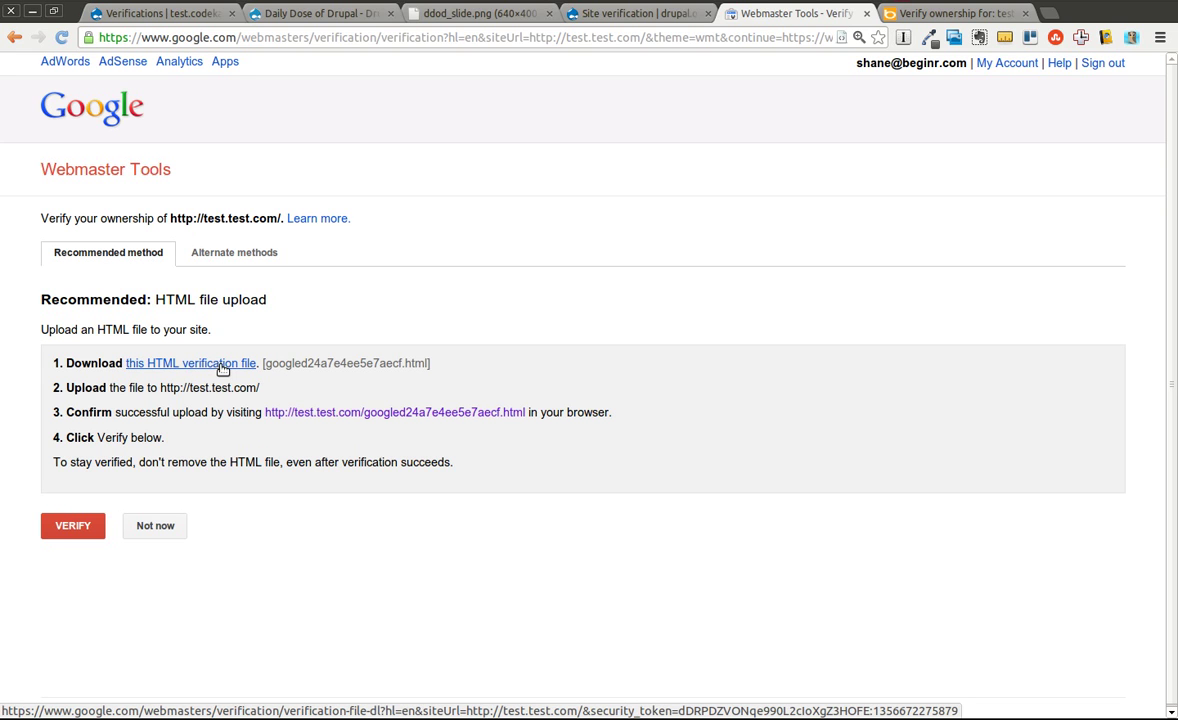
click(203, 366)
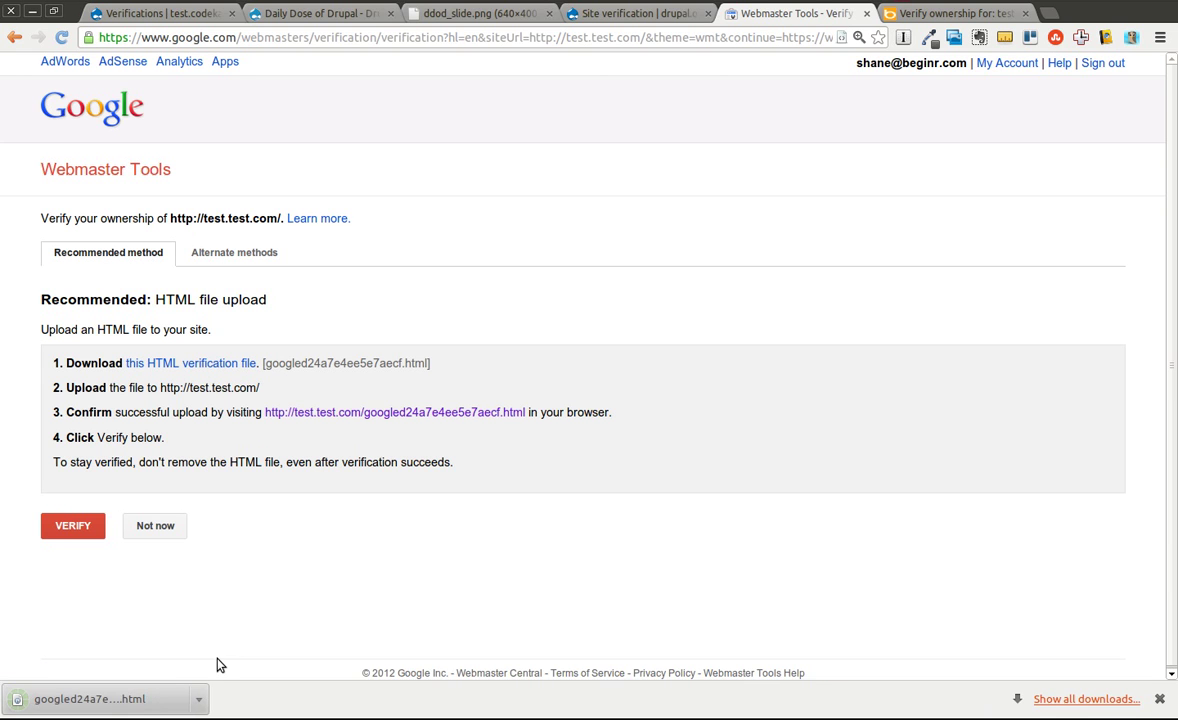
- Check the downloaded verification file's text and name, then return to the Drupal form
click(100, 699)
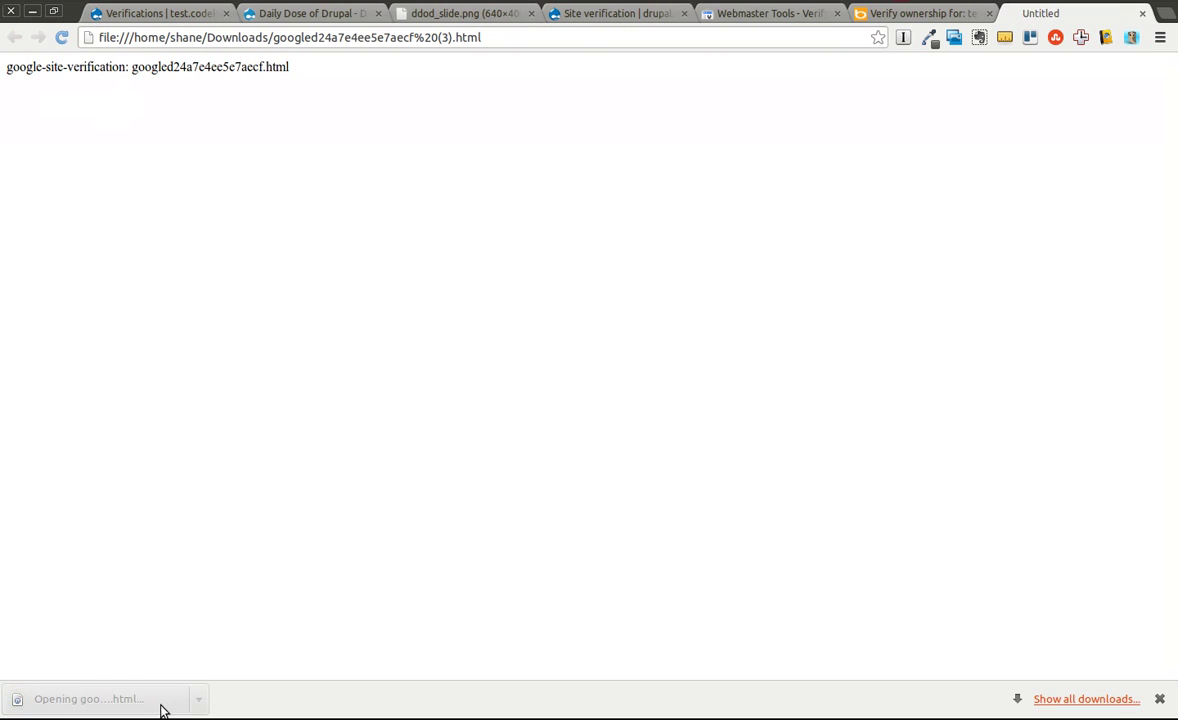
drag(302, 72, 3, 48)
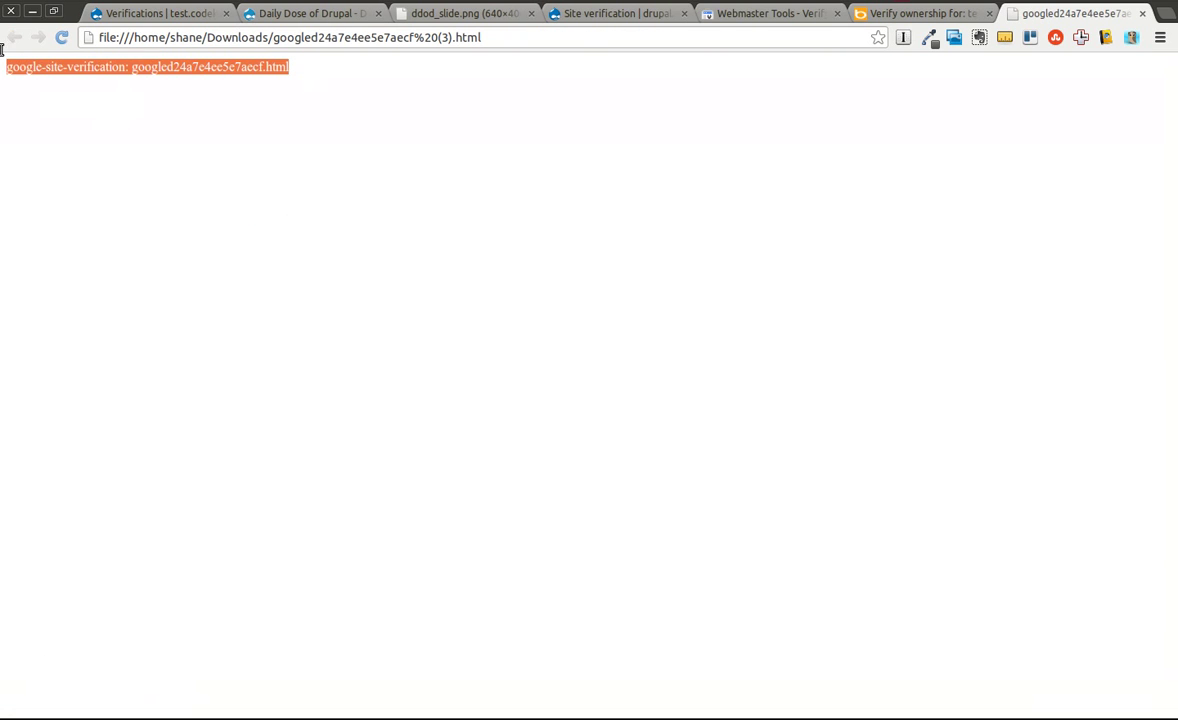
click(184, 118)
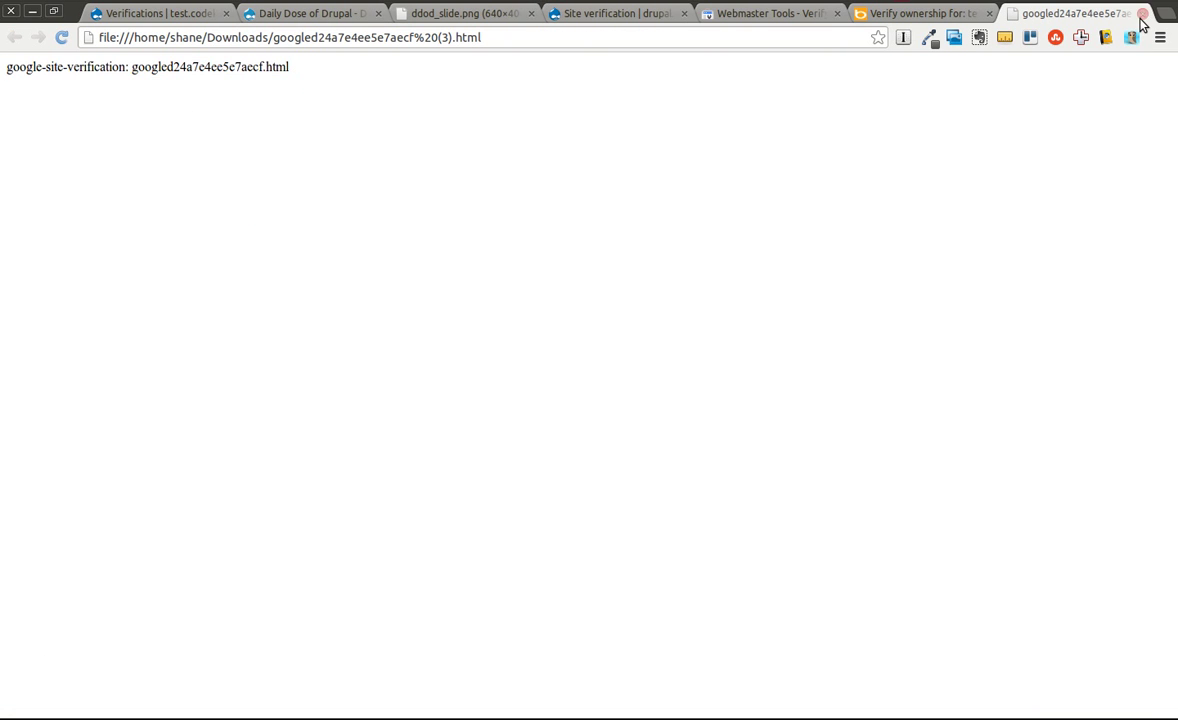
drag(482, 37, 440, 37)
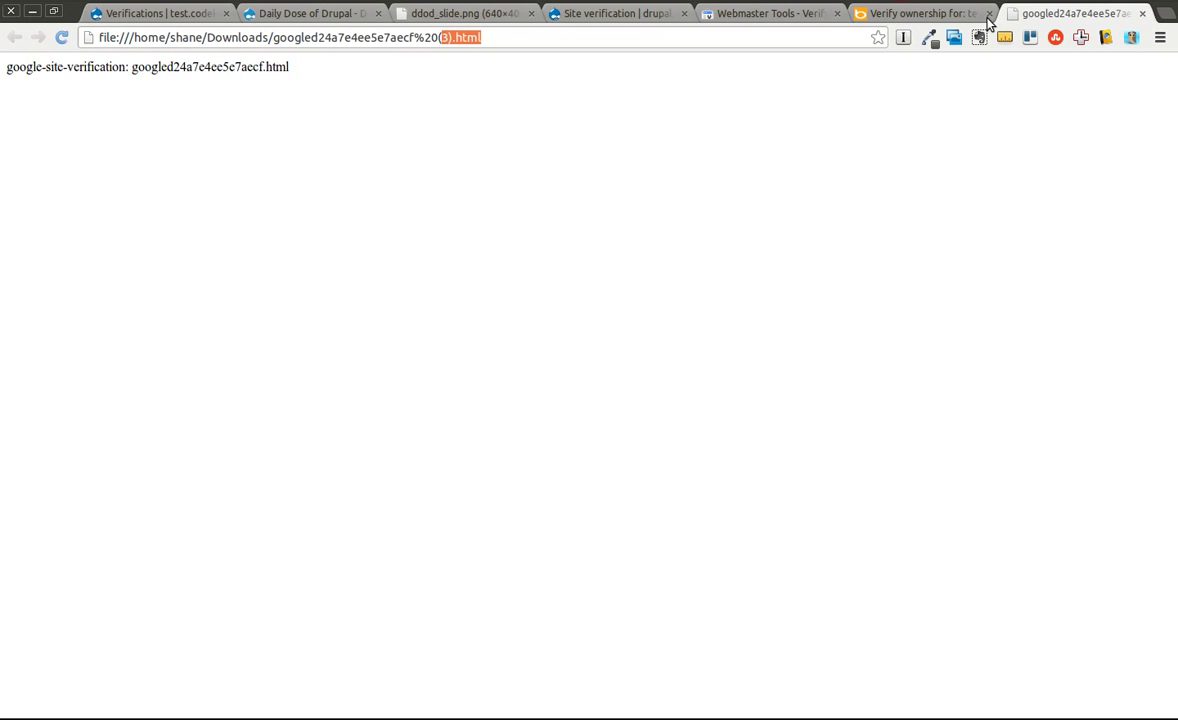
click(1144, 14)
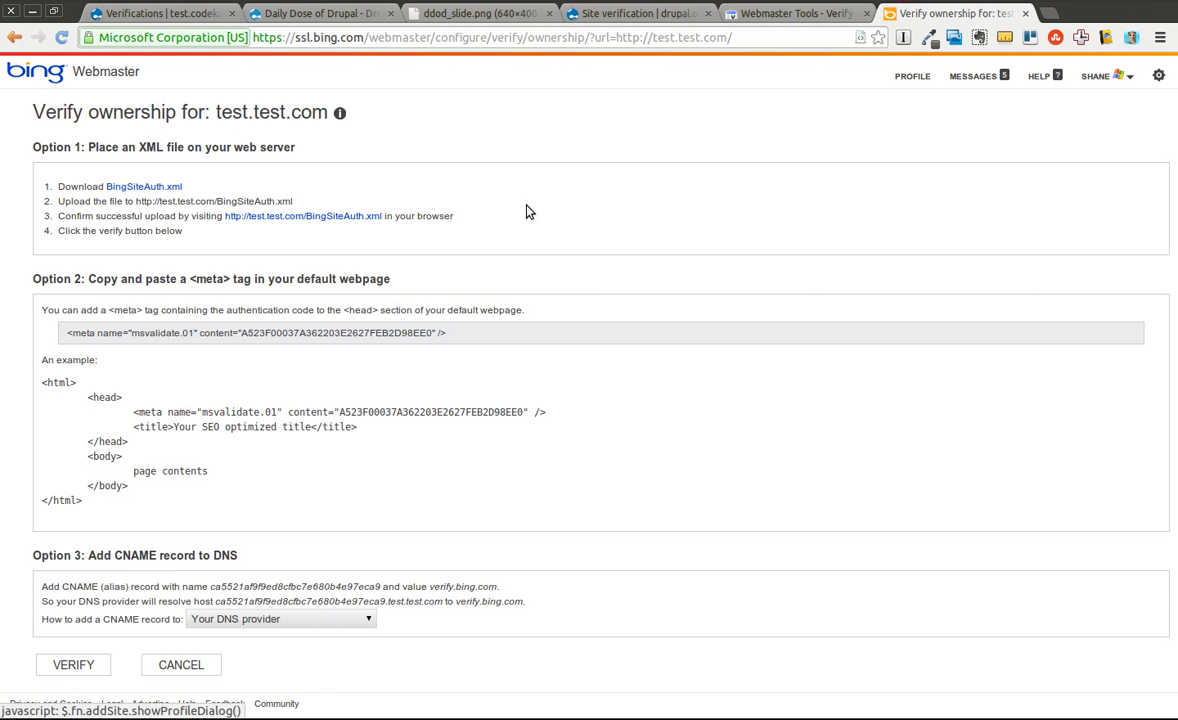
click(765, 12)
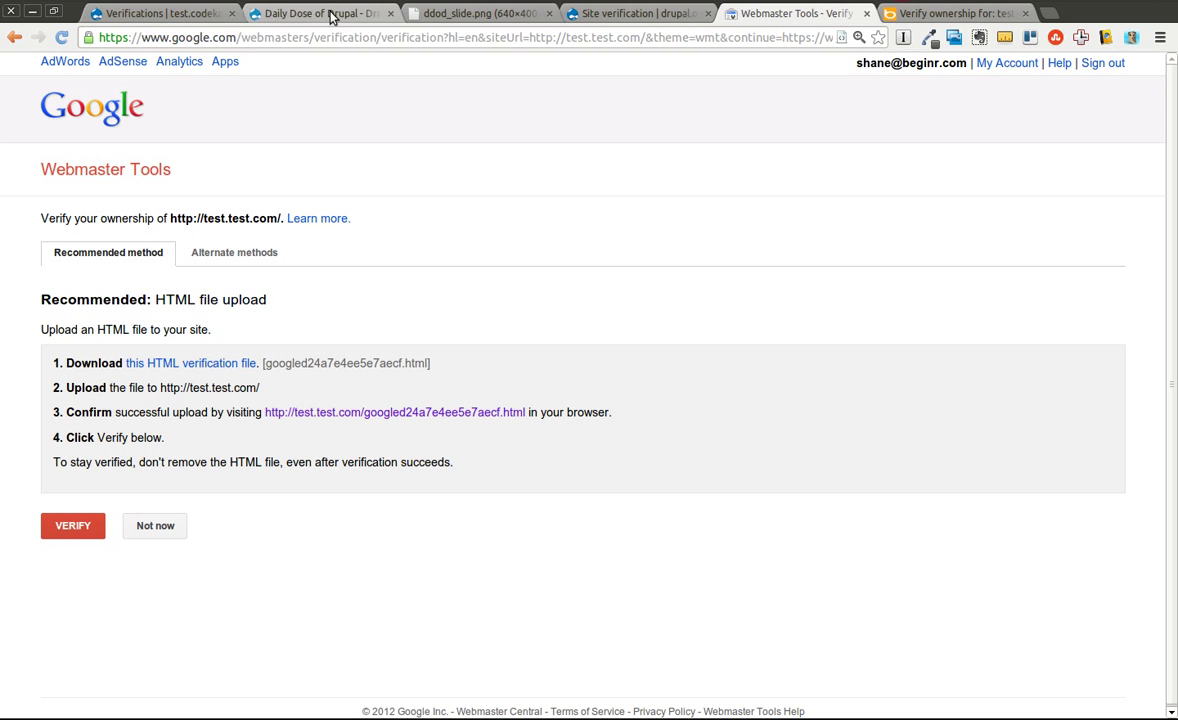
click(153, 15)
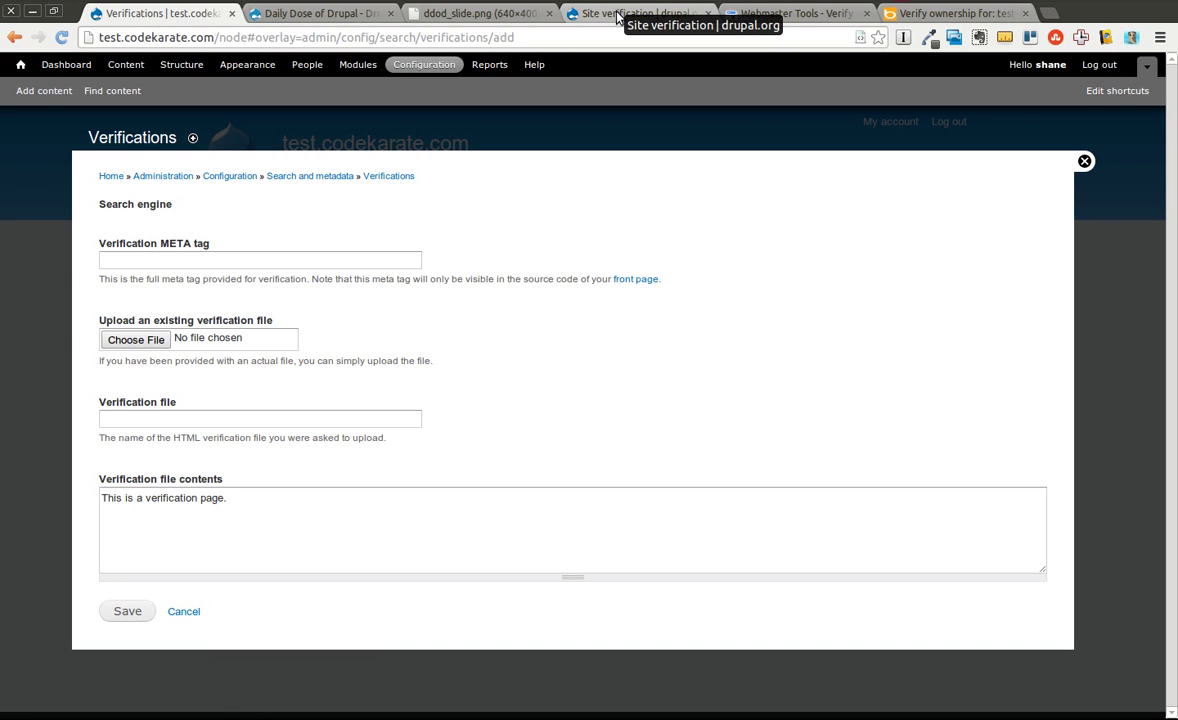
- Compare the Google verification file name with the Drupal form's file fields
click(305, 497)
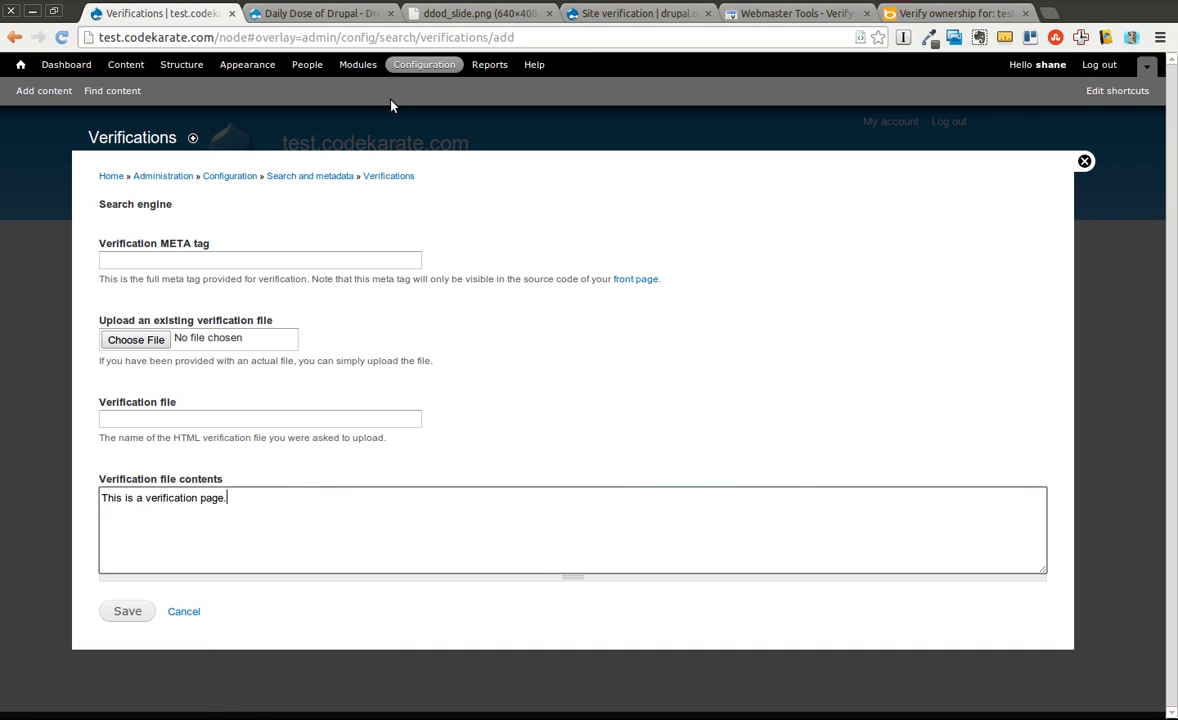
click(760, 14)
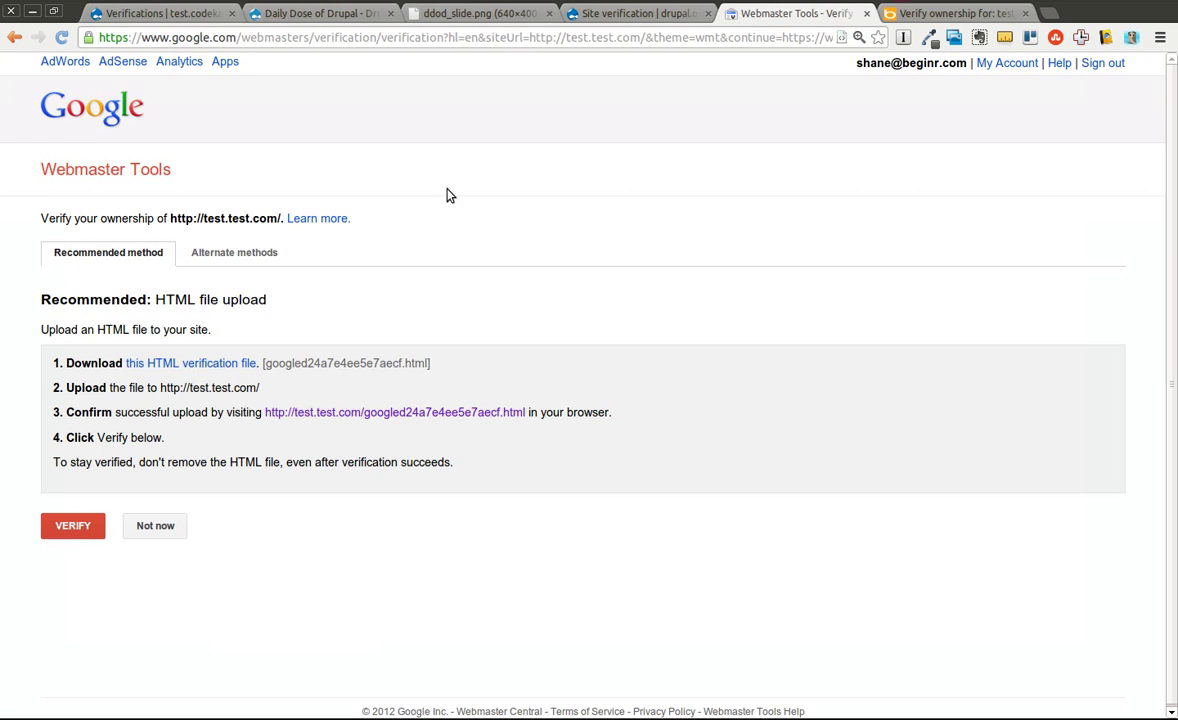
drag(263, 363, 426, 365)
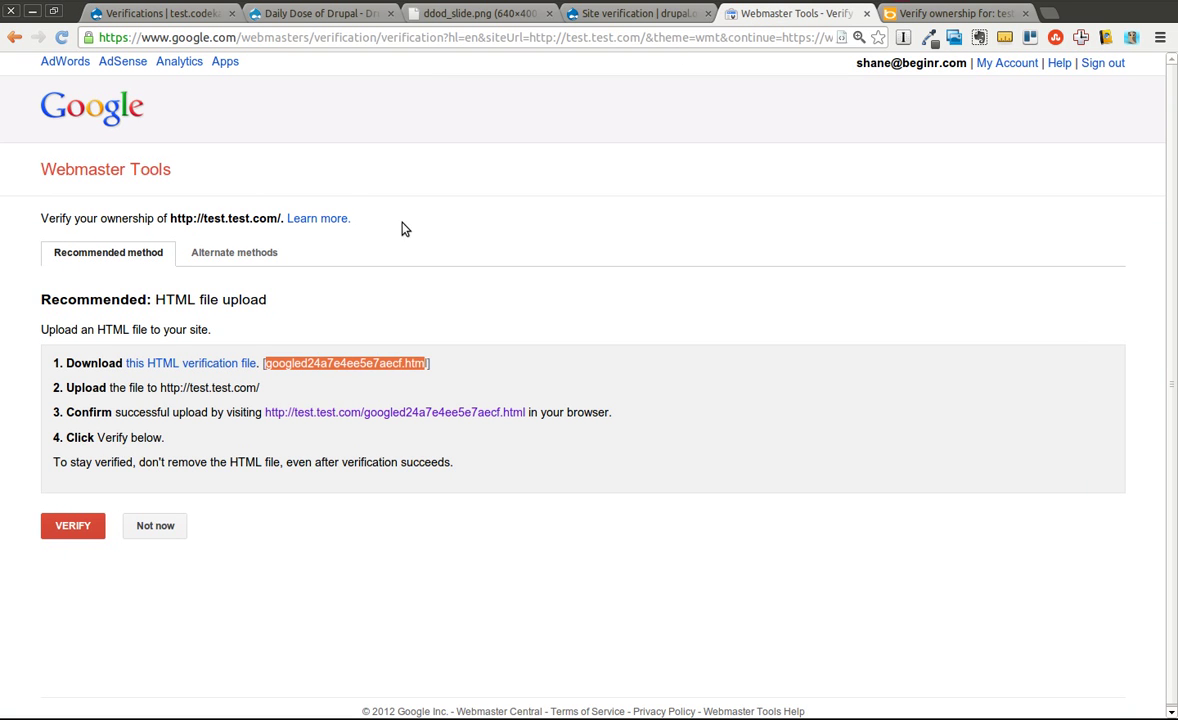
click(158, 14)
click(166, 422)
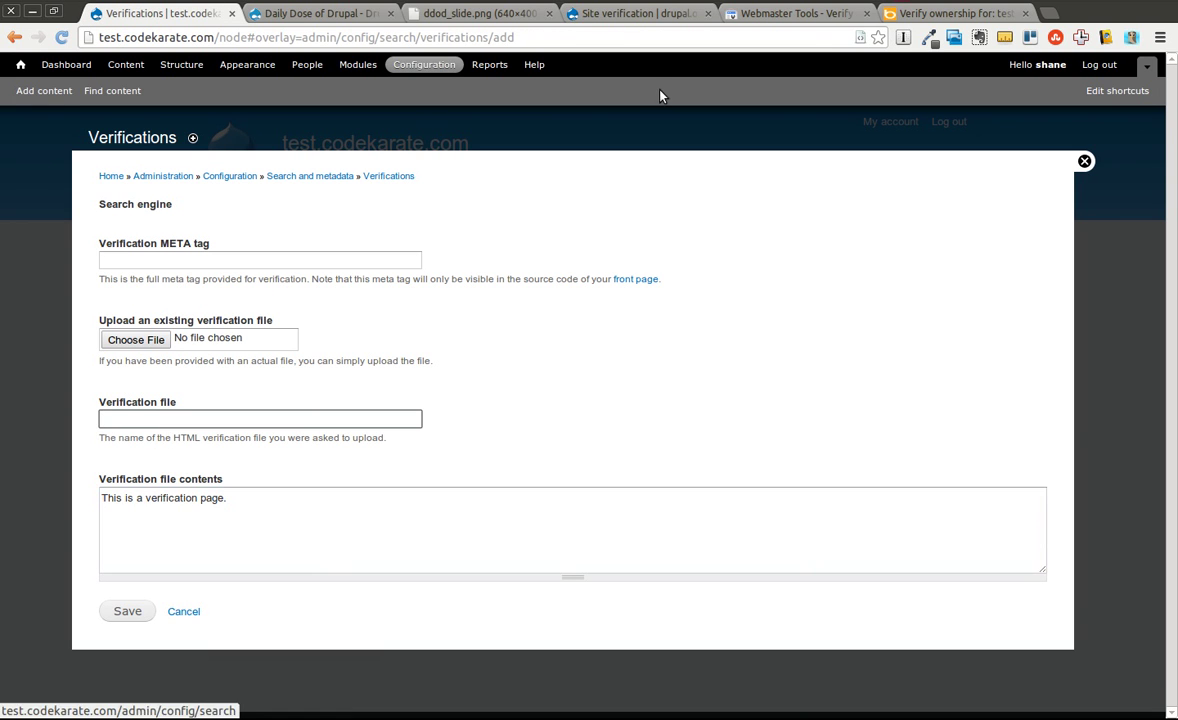
click(785, 13)
- Switch Webmaster Tools to the HTML tag method and copy the google-site-verification meta tag
click(210, 254)
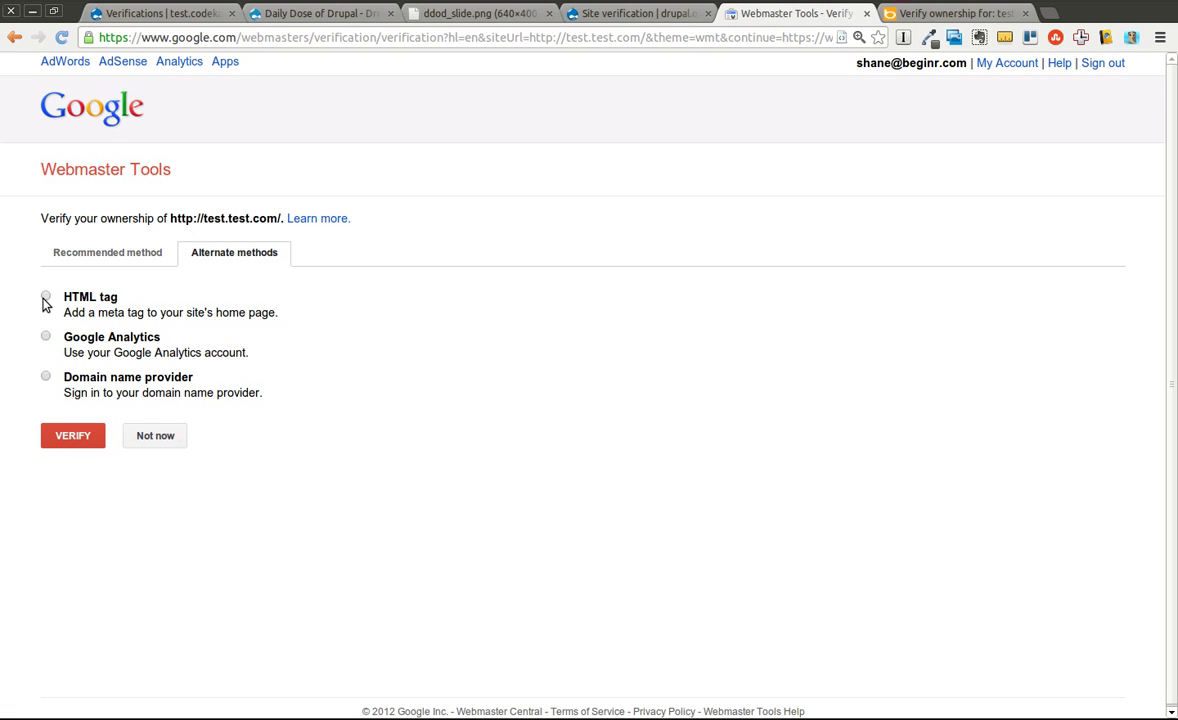
click(45, 298)
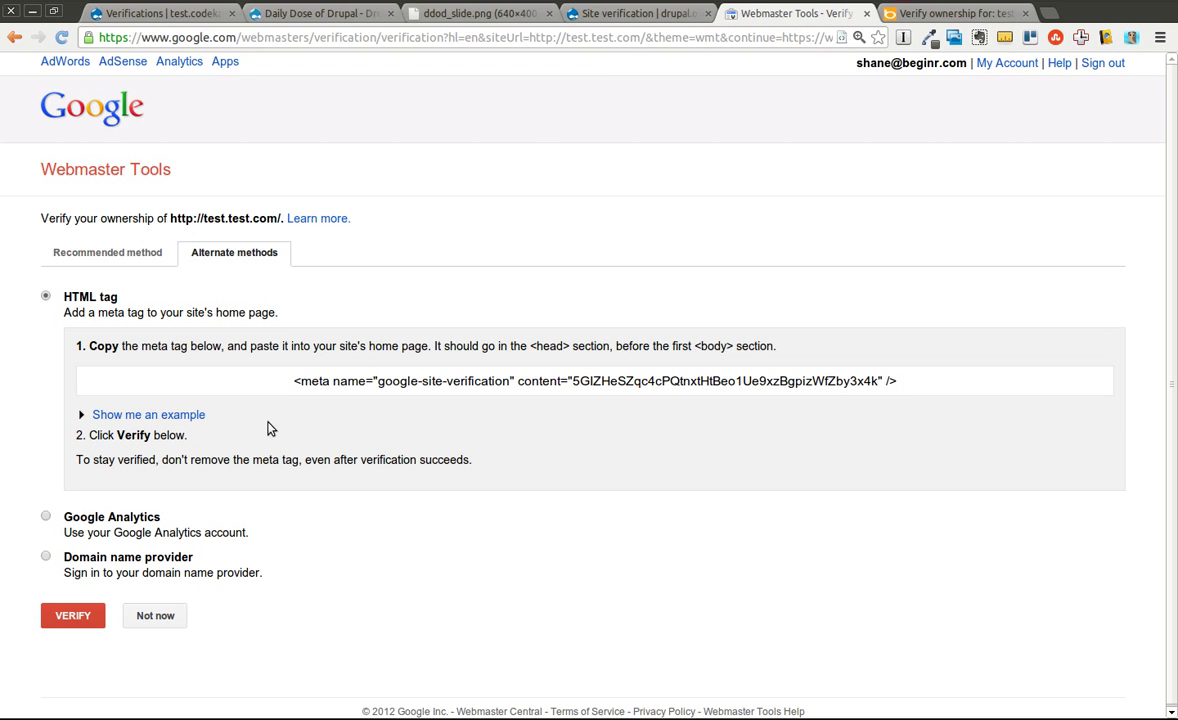
drag(291, 383, 861, 392)
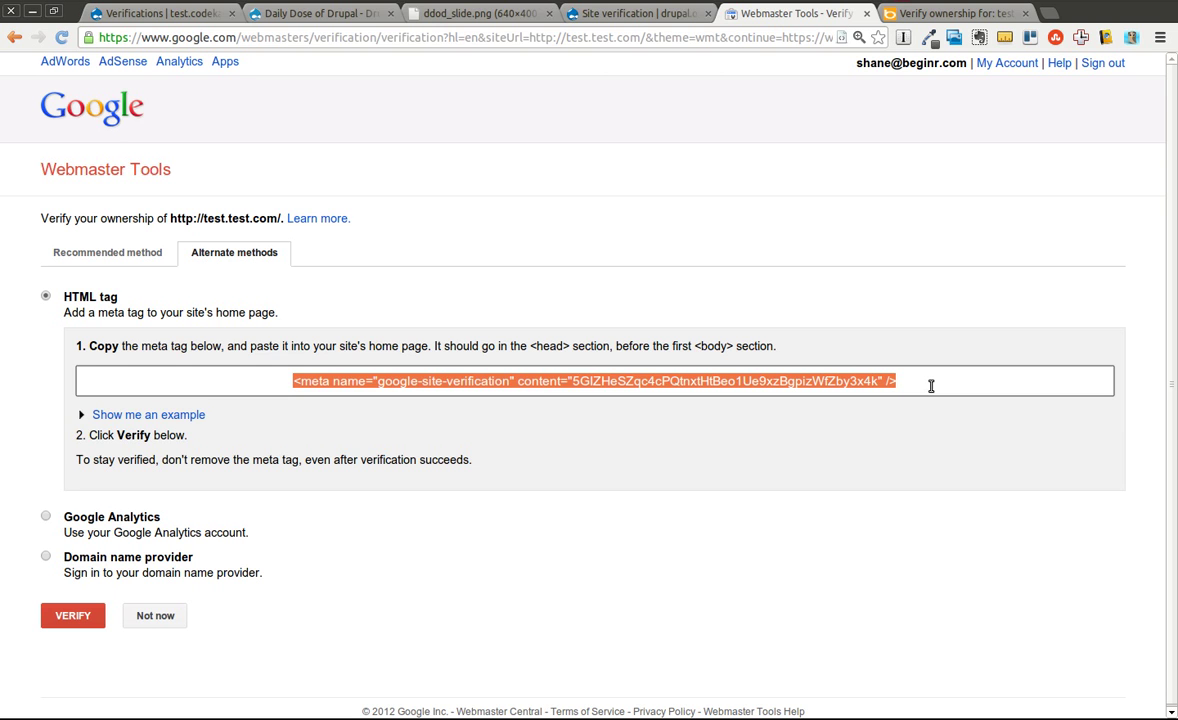
click(160, 14)
- Paste the copied meta tag into Verification META tag and save the Google verification
click(167, 263)
key(ctrl+v)
click(443, 348)
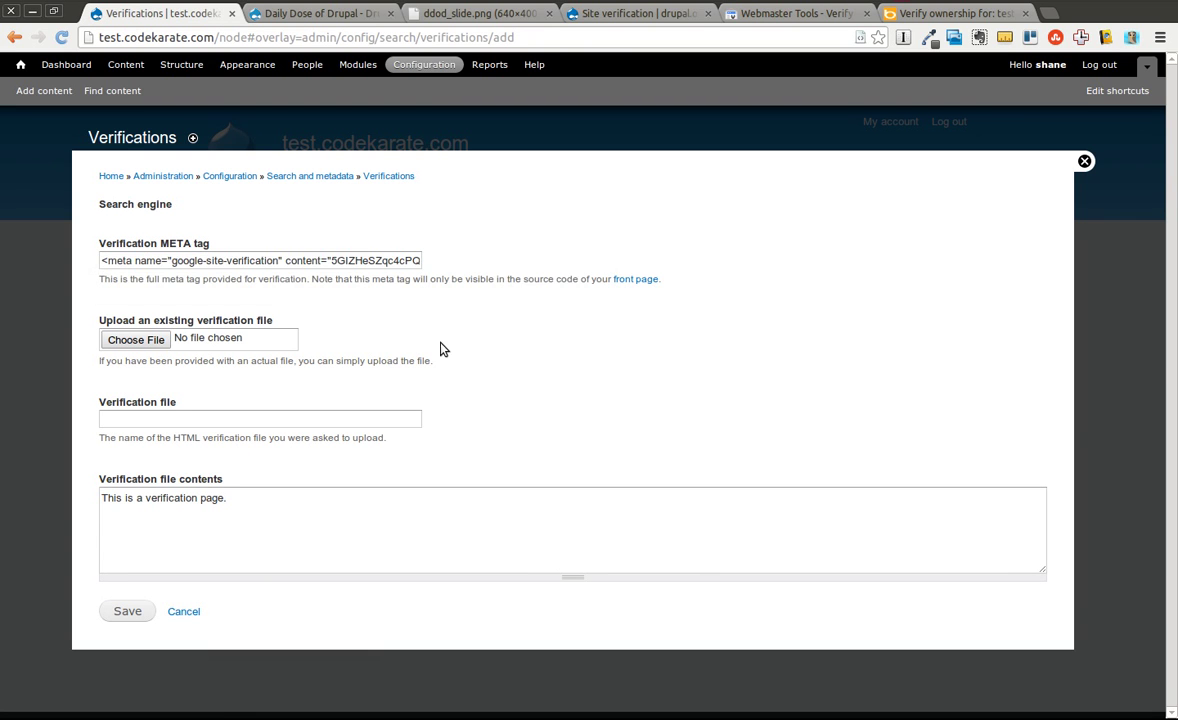
click(136, 610)
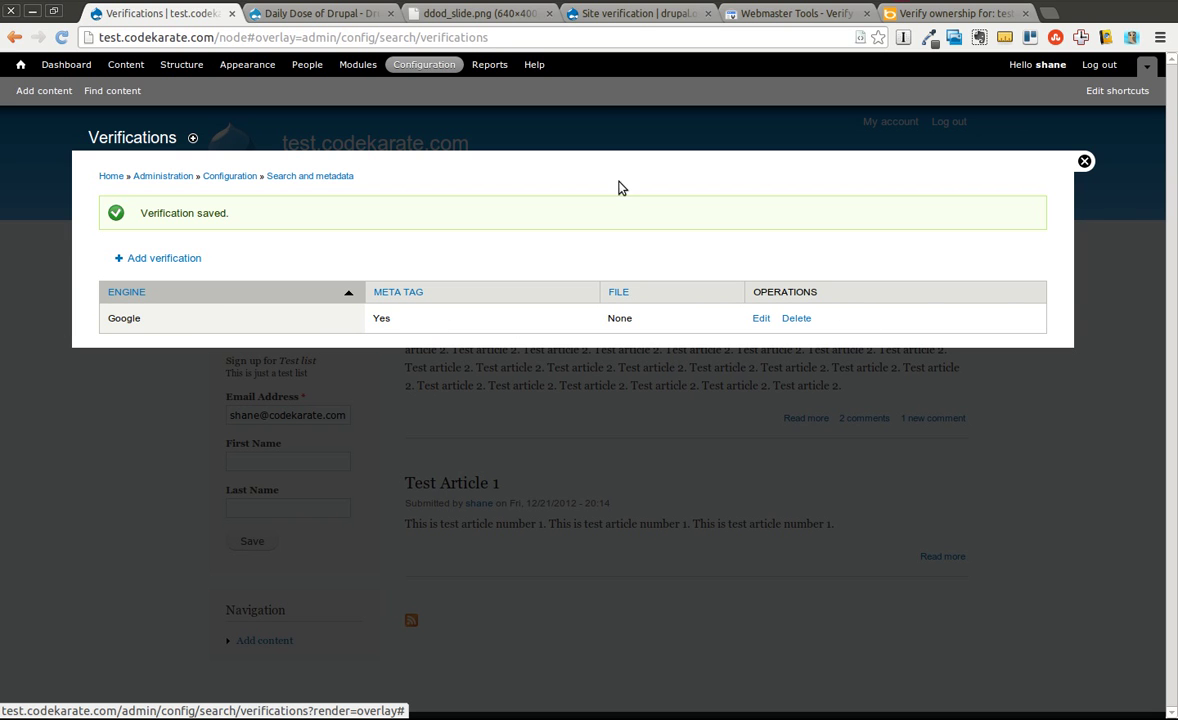
click(800, 14)
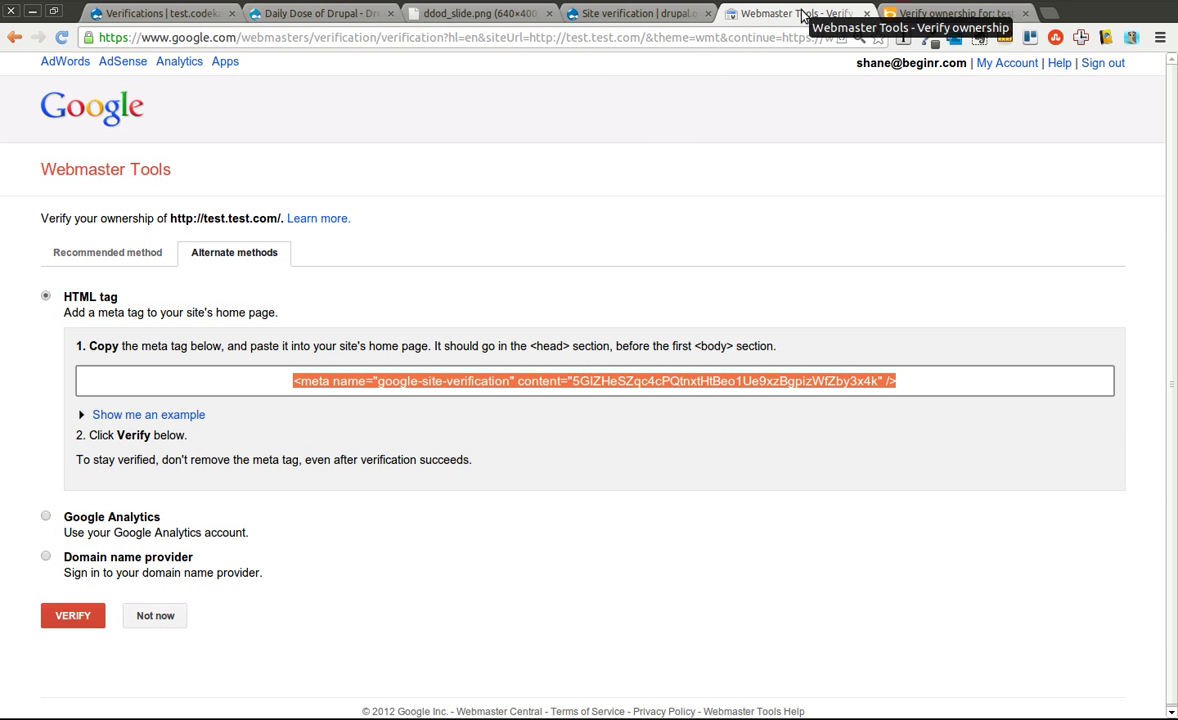
click(636, 213)
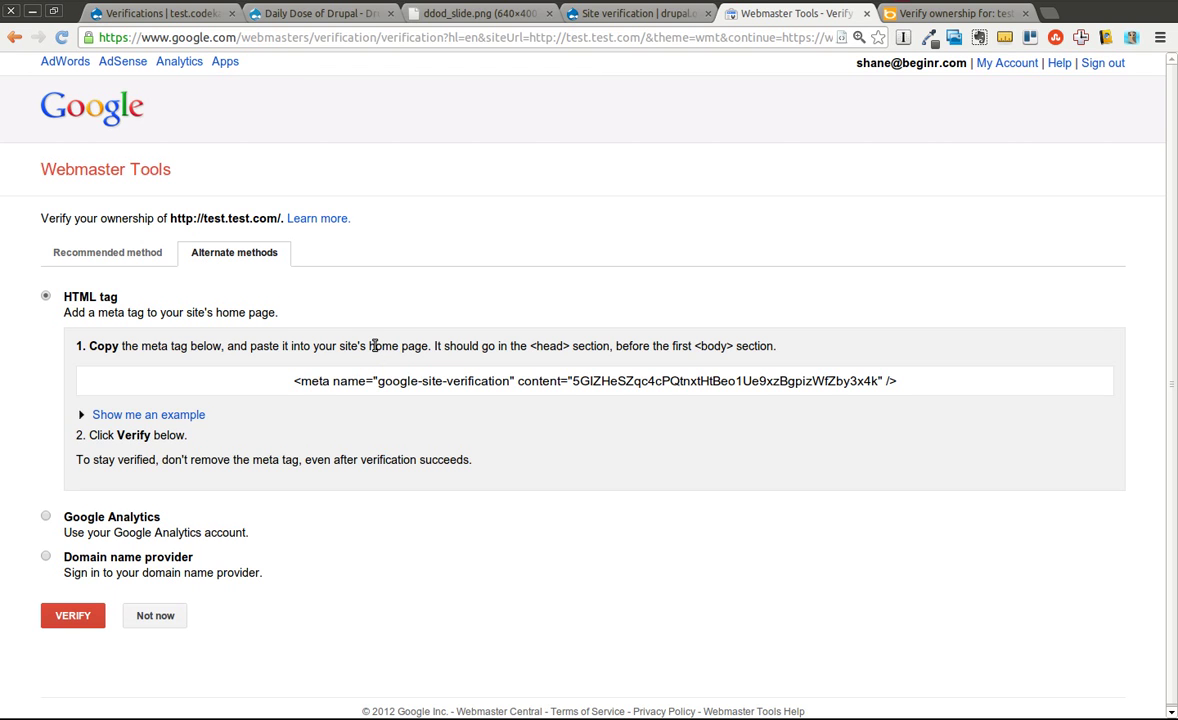
drag(292, 381, 941, 390)
click(954, 385)
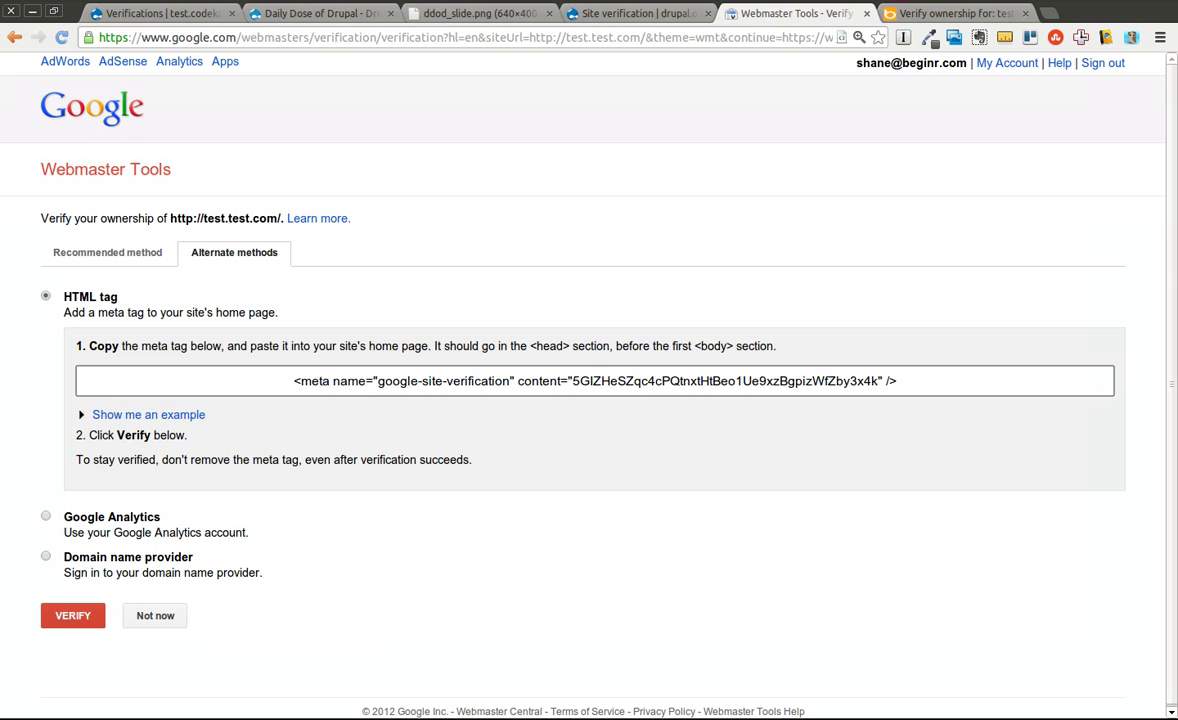
- Close the Google Webmaster Tools tab to show Bing's ownership verification page for test.test.com
click(866, 13)
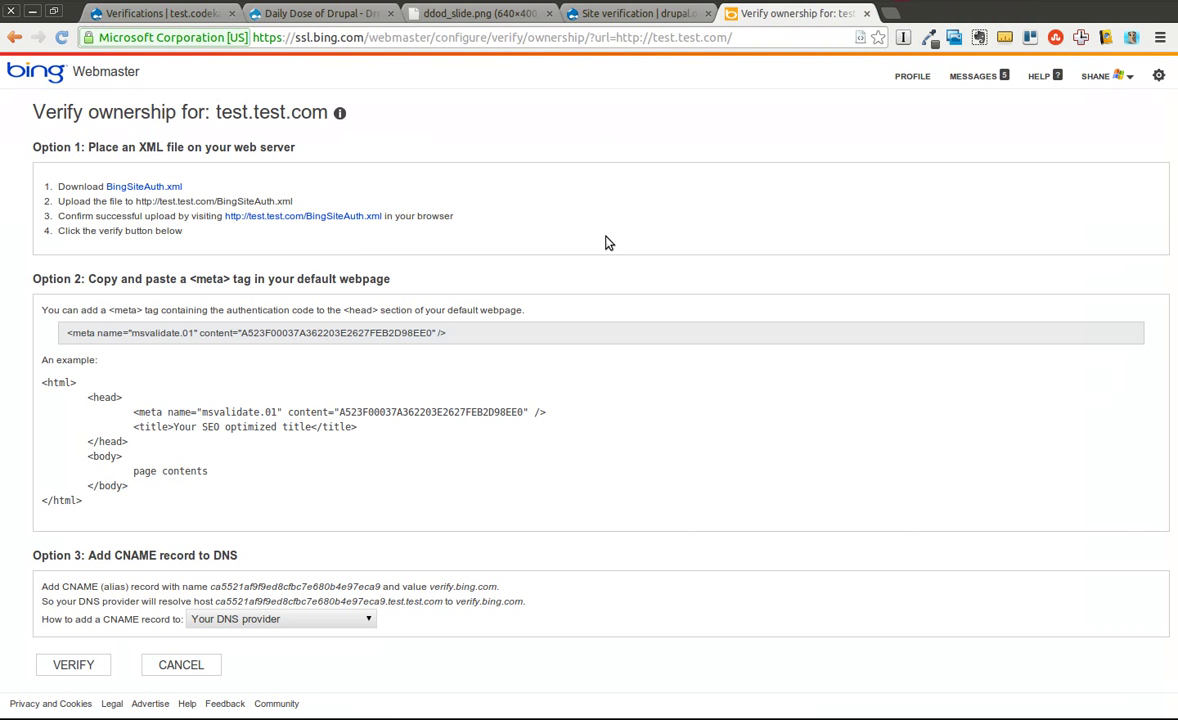
- Download the BingSiteAuth.xml file from Bing's Option 1 and keep it despite the warning
drag(64, 332, 471, 333)
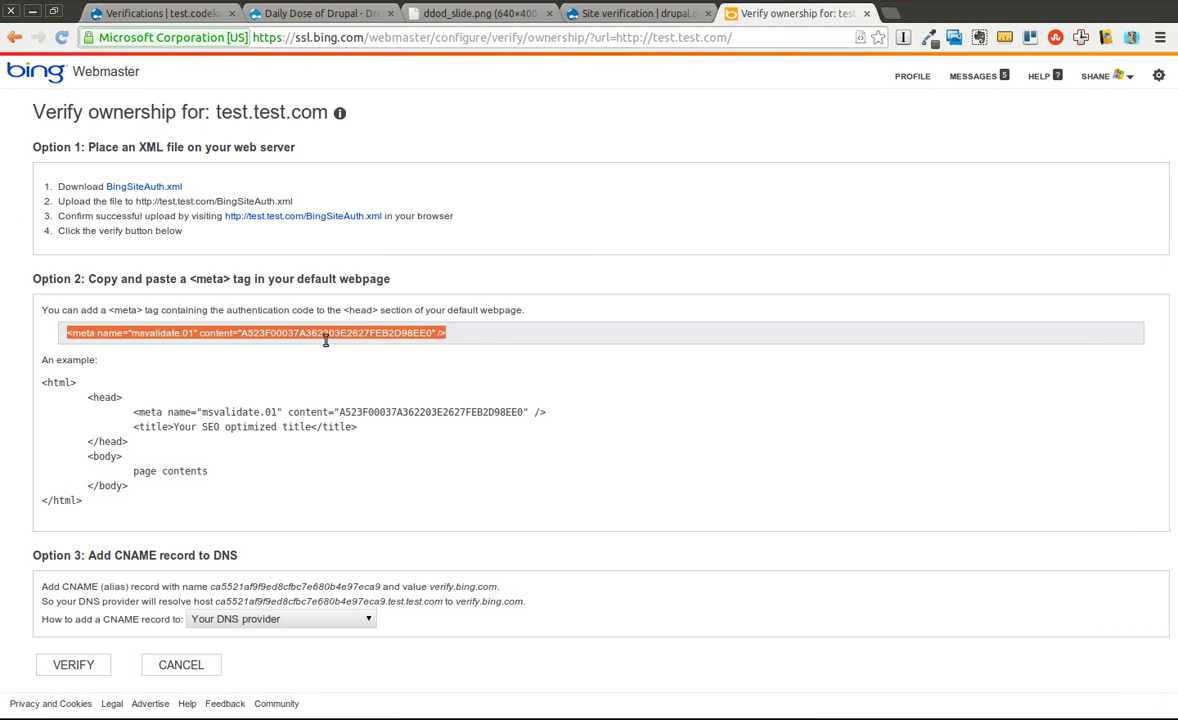
click(450, 372)
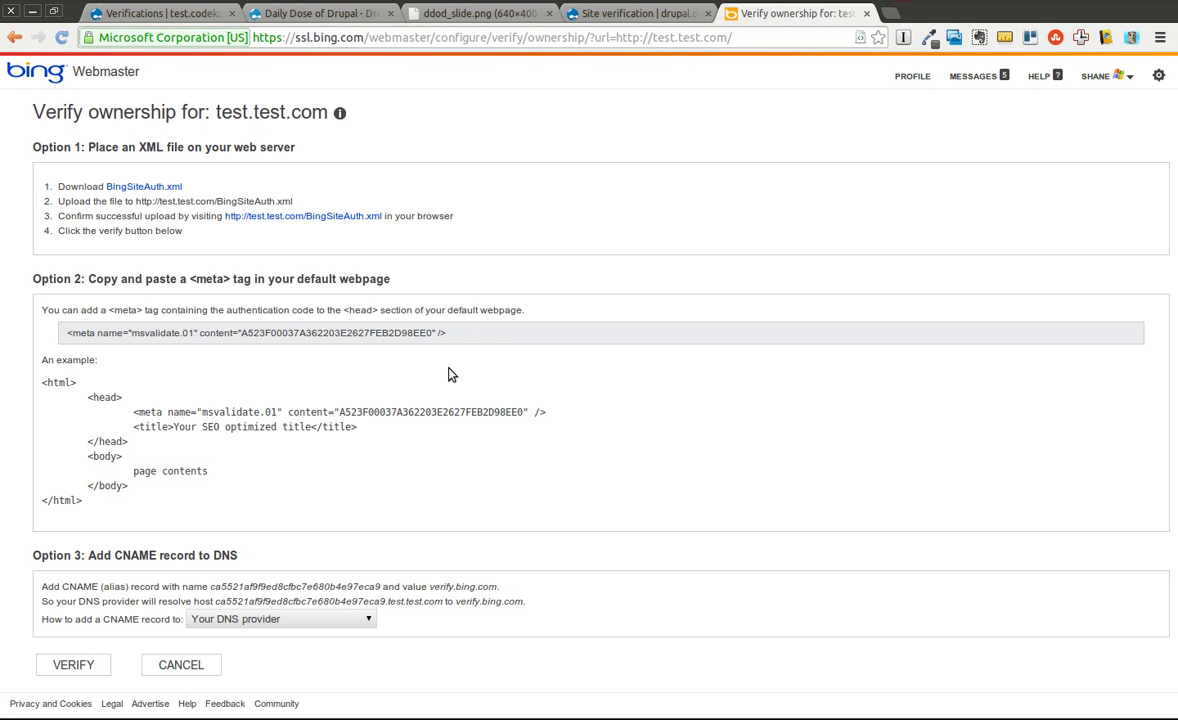
click(133, 188)
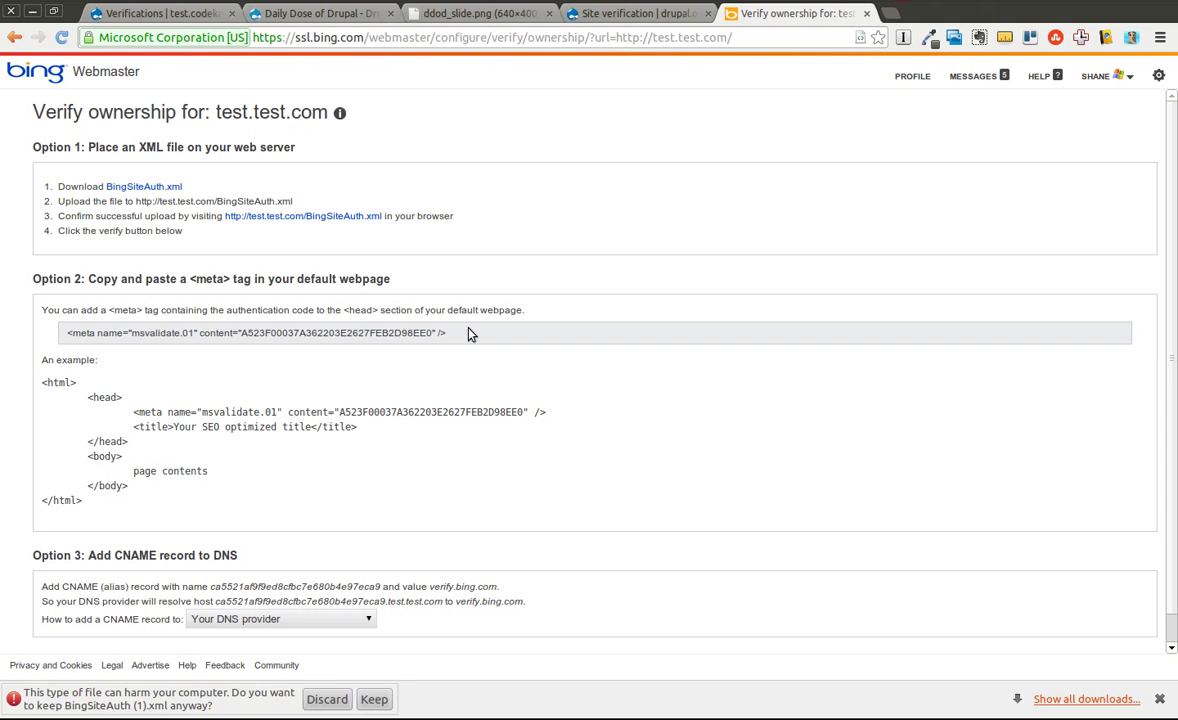
click(372, 702)
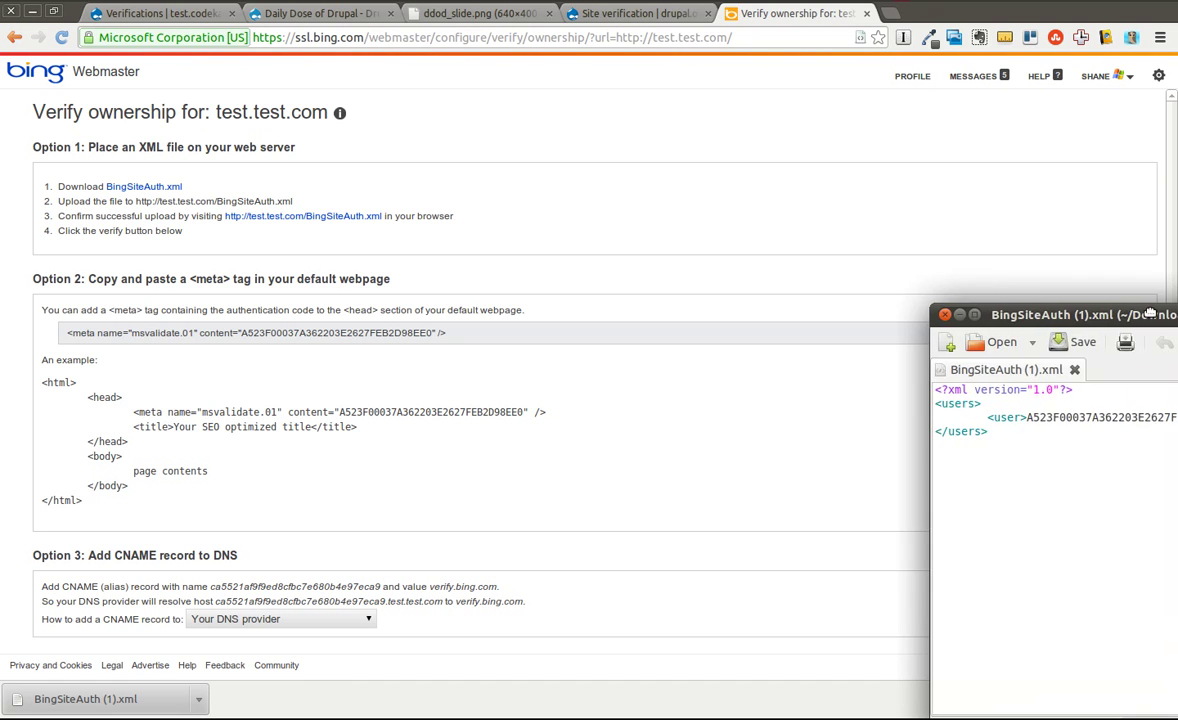
- Select all the XML in BingSiteAuth (1).xml and drag the gedit window aside
click(518, 337)
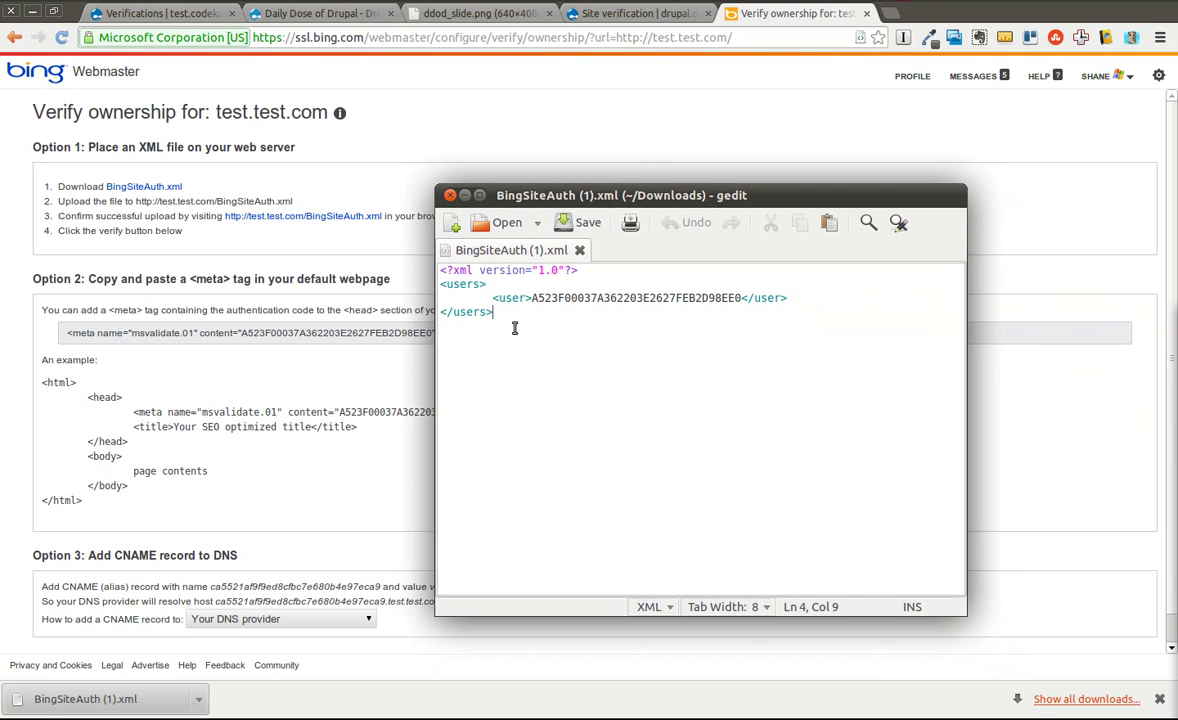
key(ctrl+a)
key(ctrl+c)
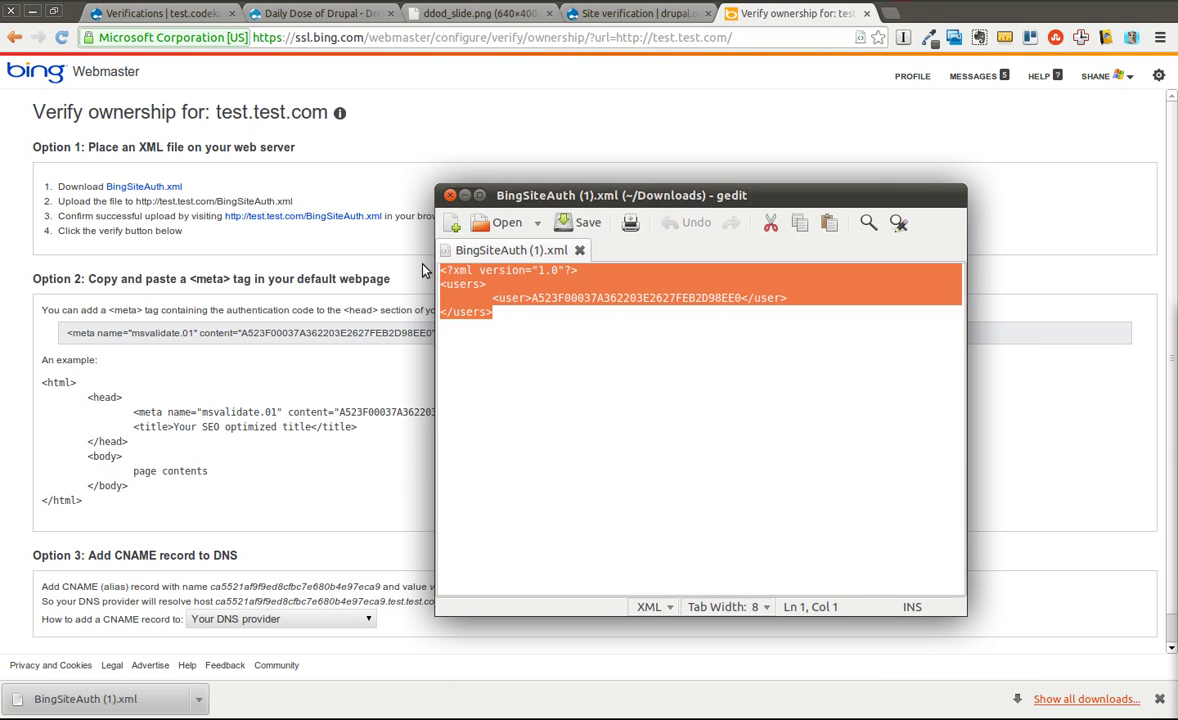
drag(632, 190, 1177, 345)
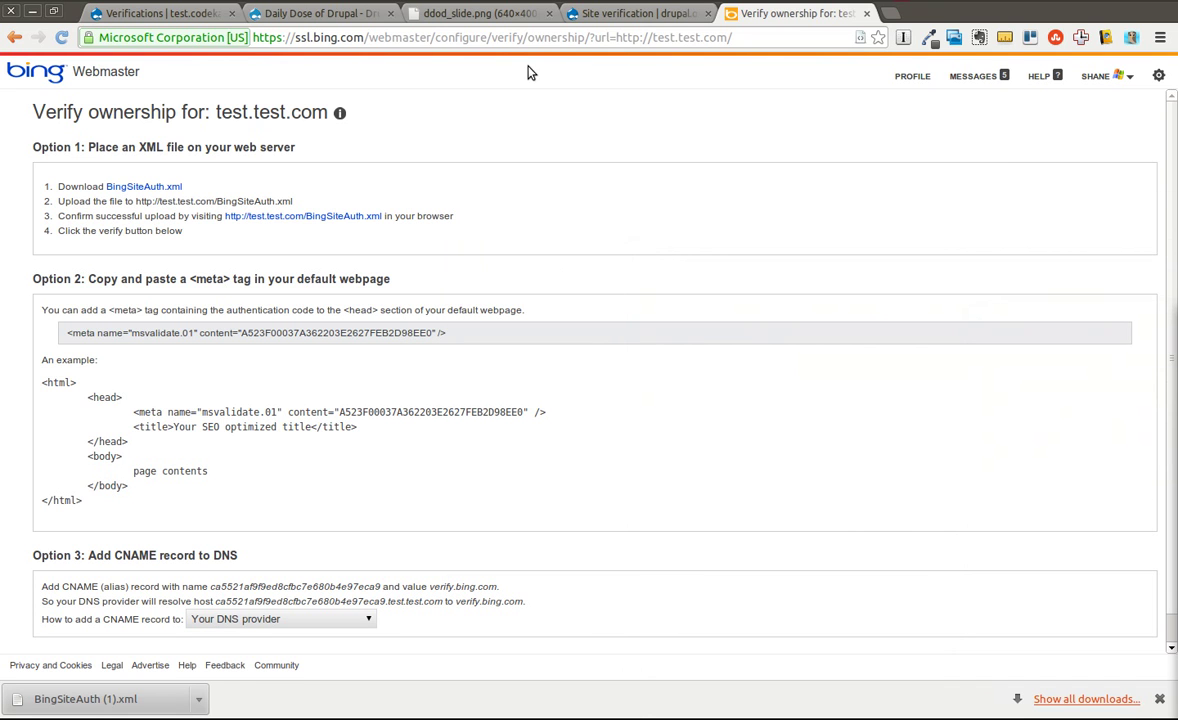
- Paste the Bing XML into Drupal's Verification file contents box, replacing the placeholder
click(173, 20)
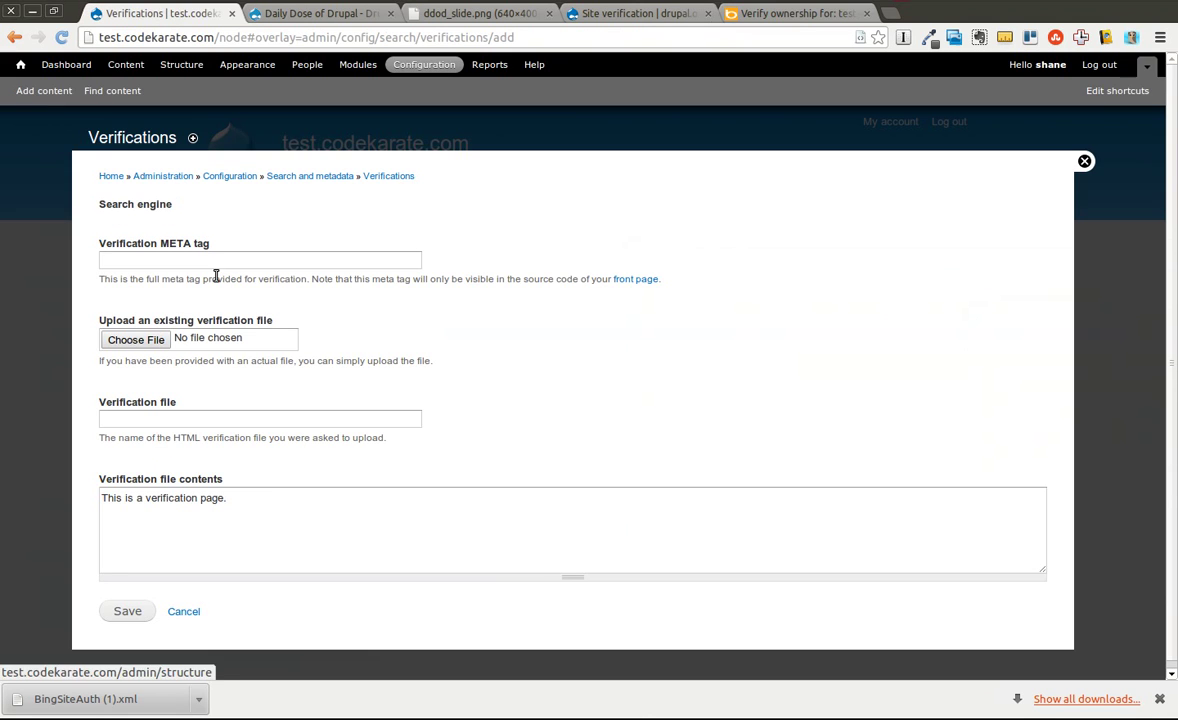
click(281, 526)
key(ctrl+a)
key(ctrl+v)
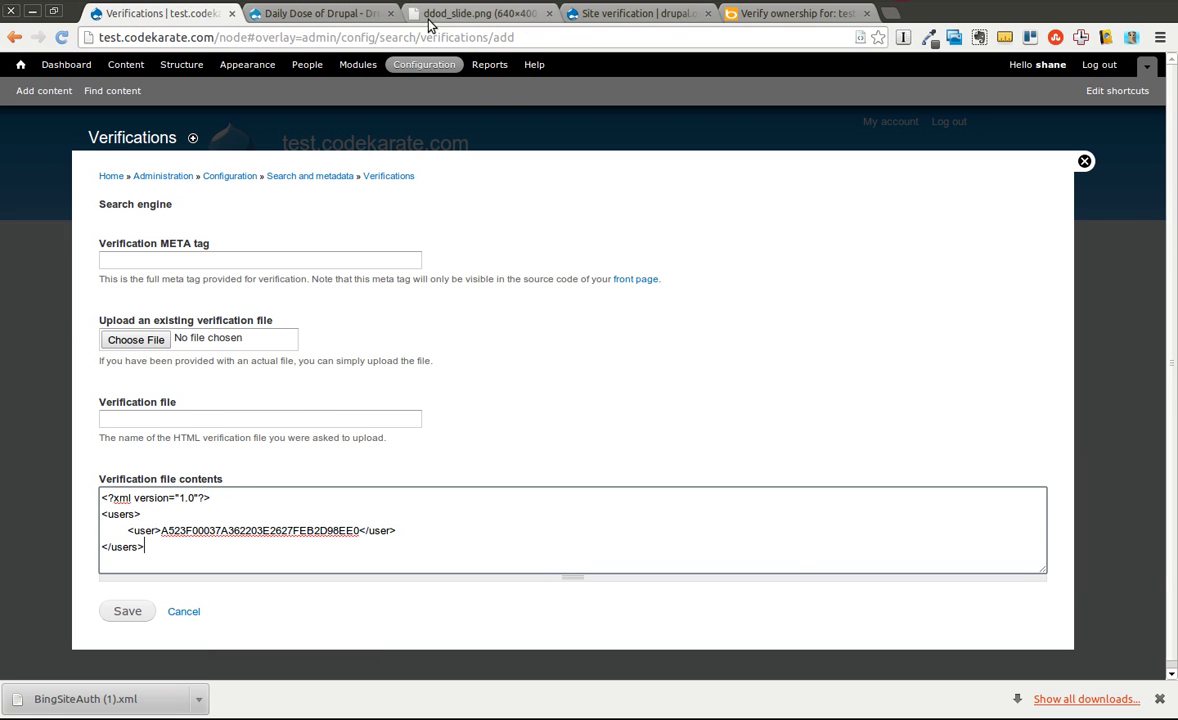
- Copy the file name BingSiteAuth.xml from Bing into the Verification file field
click(765, 13)
drag(190, 186, 103, 187)
key(ctrl+c)
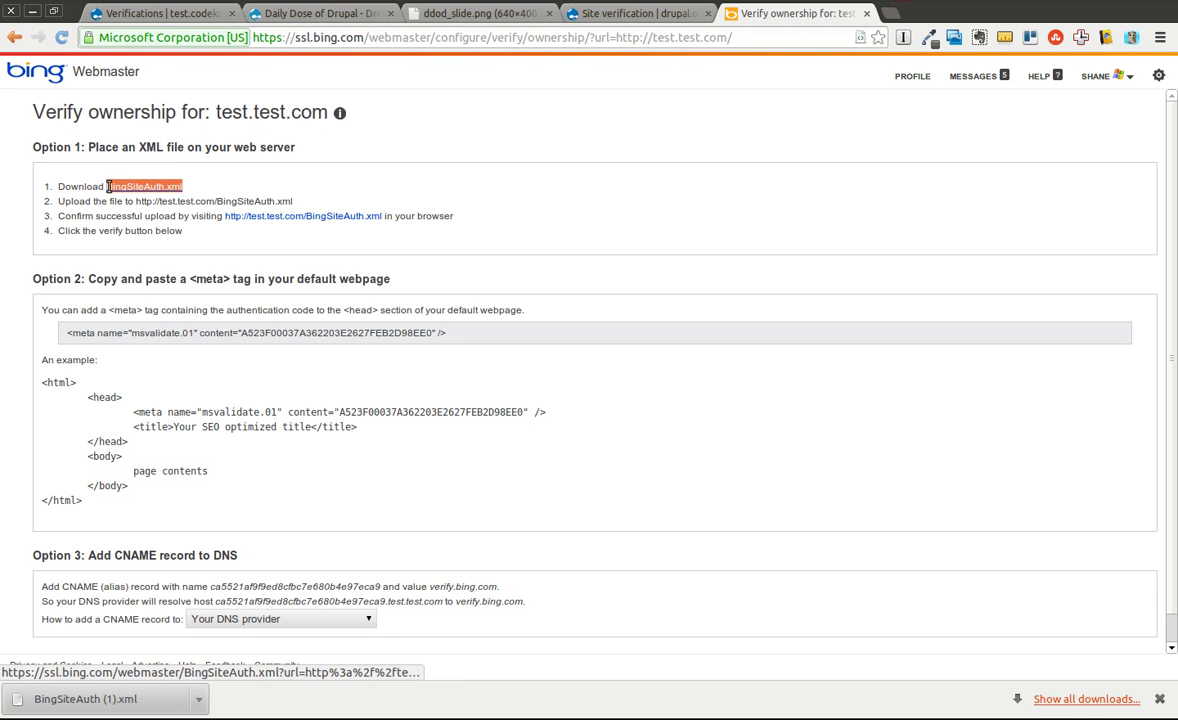
click(218, 13)
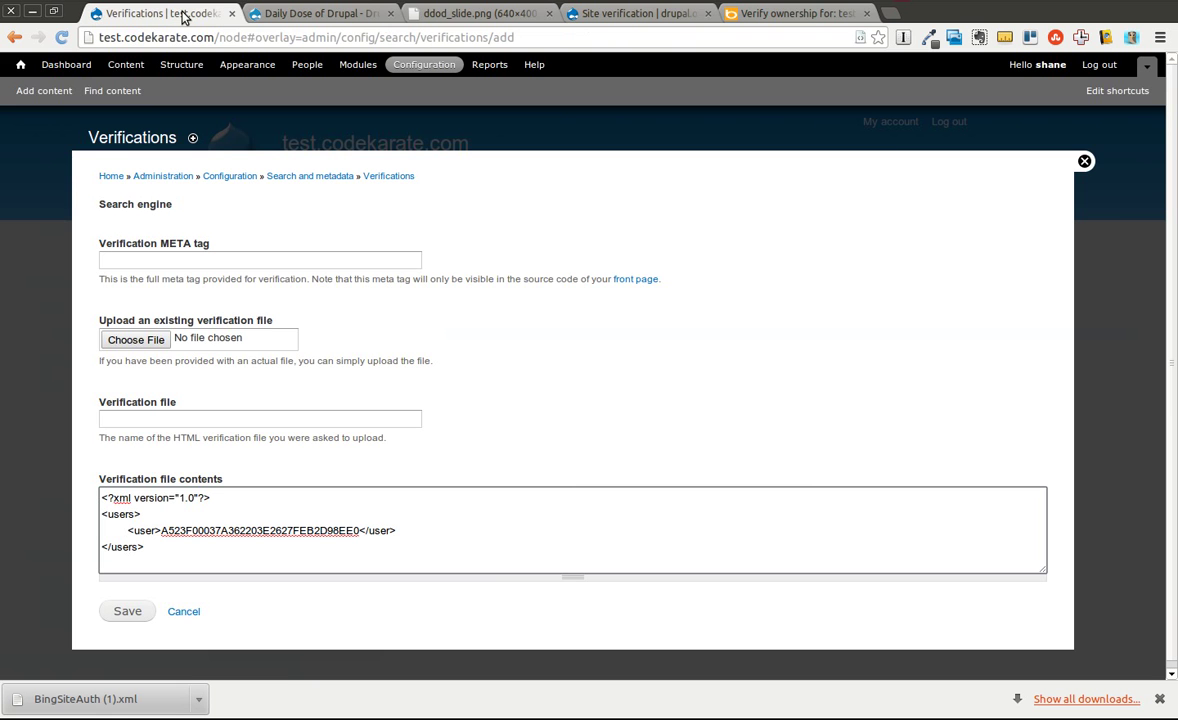
click(212, 418)
key(ctrl+v)
- Save the Bing verification without uploading a file
click(135, 339)
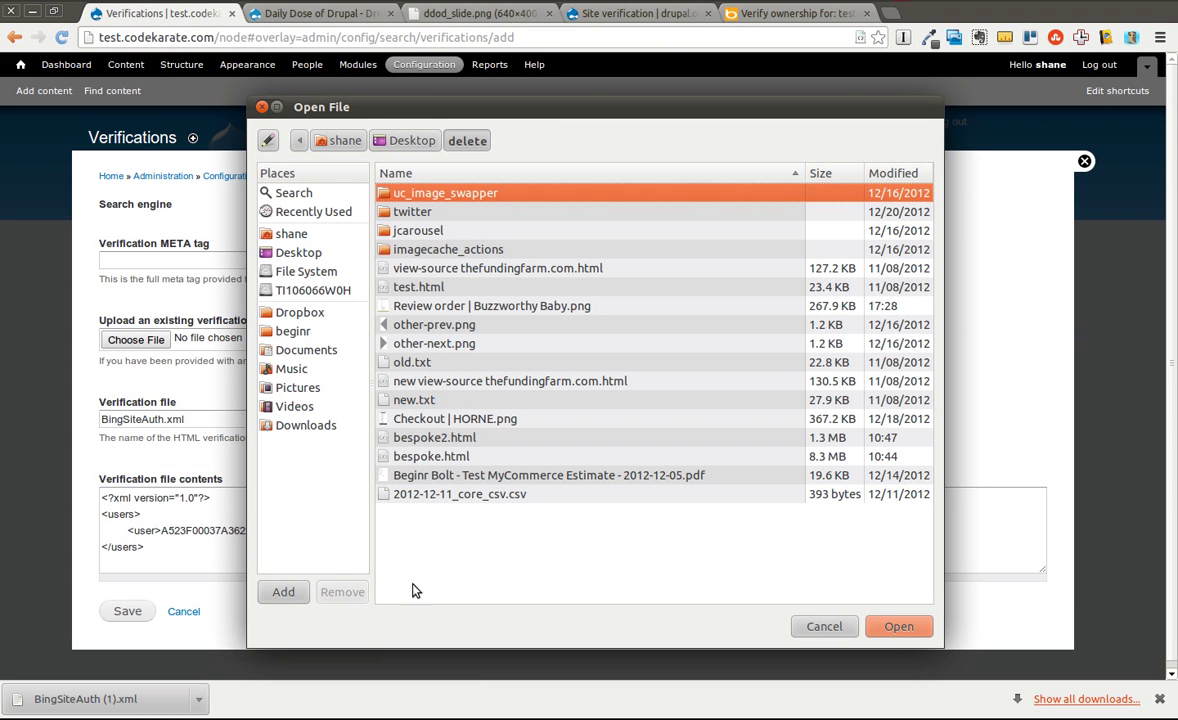
click(824, 626)
click(142, 614)
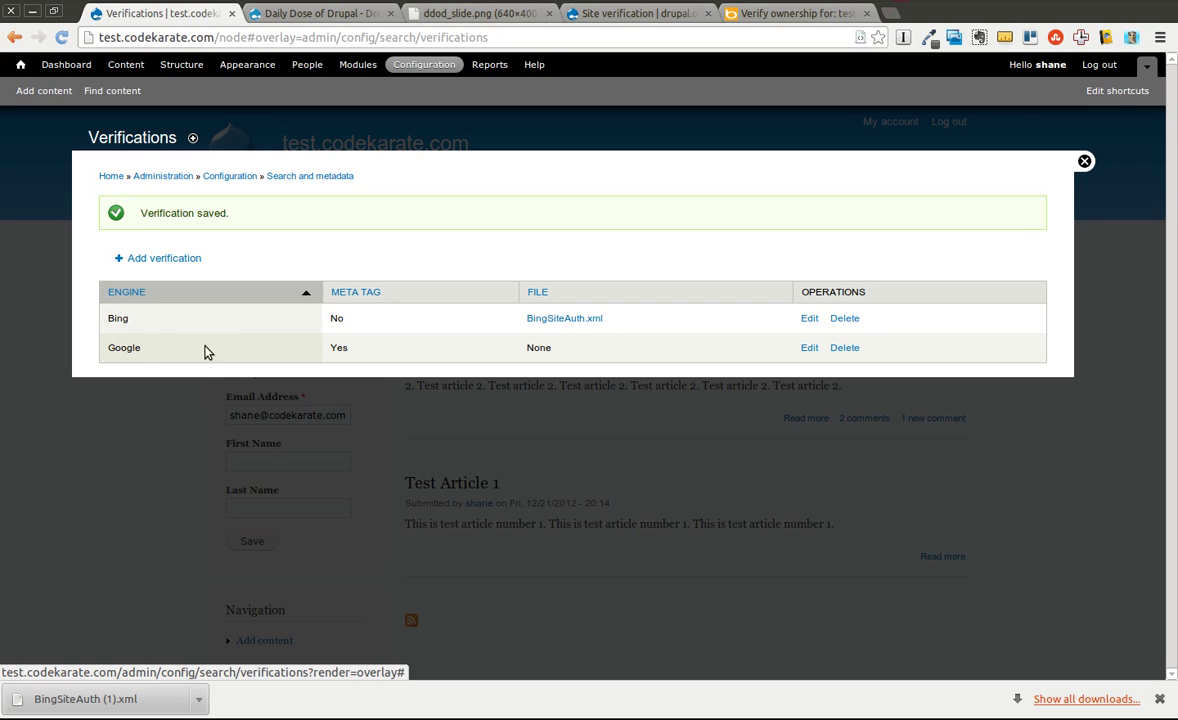
double_click(360, 357)
click(647, 358)
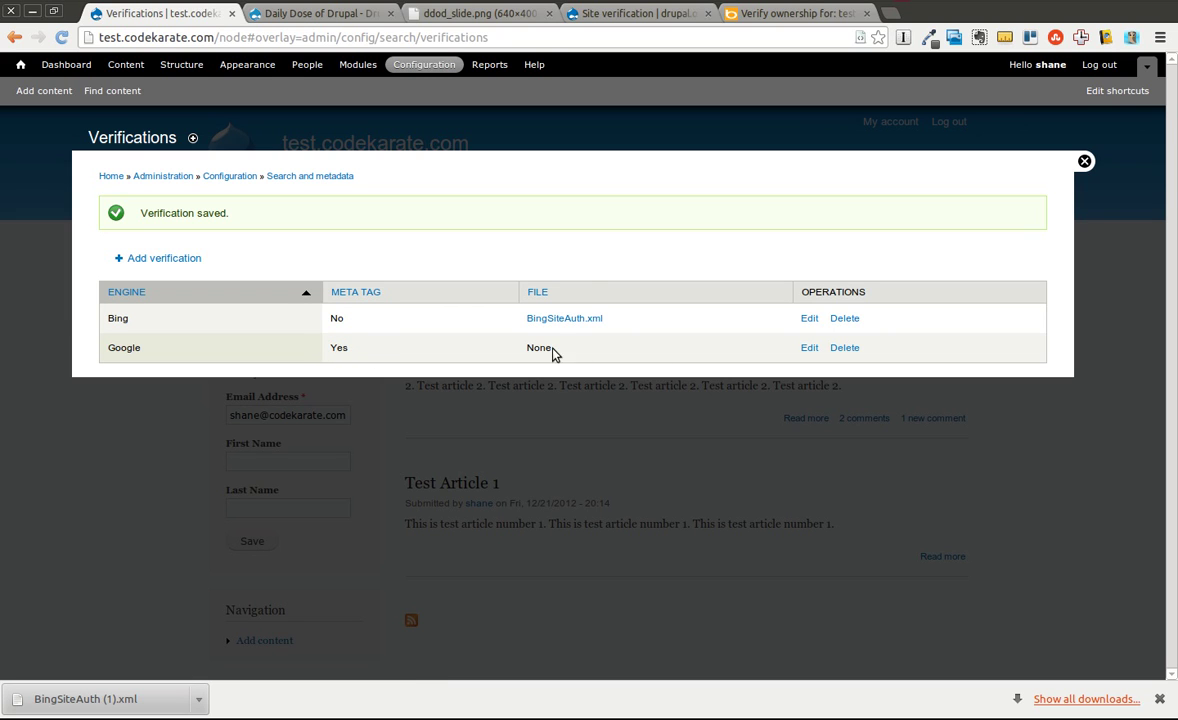
click(783, 12)
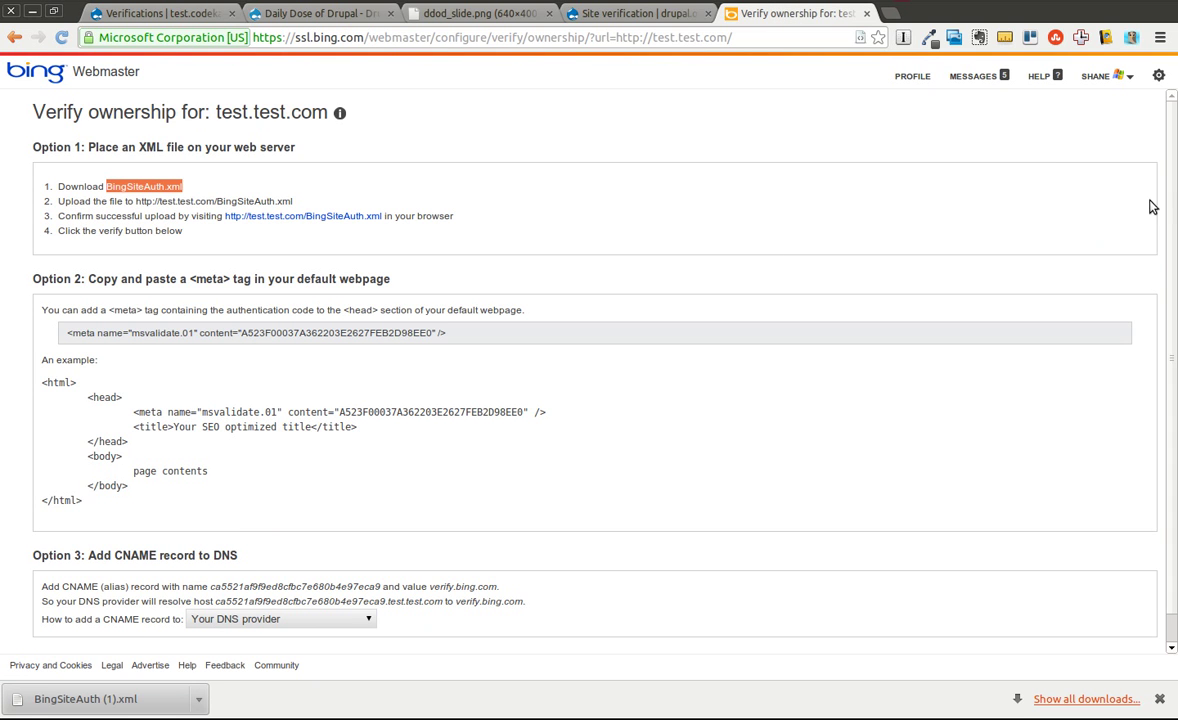
scroll(1079, 260, down, 1)
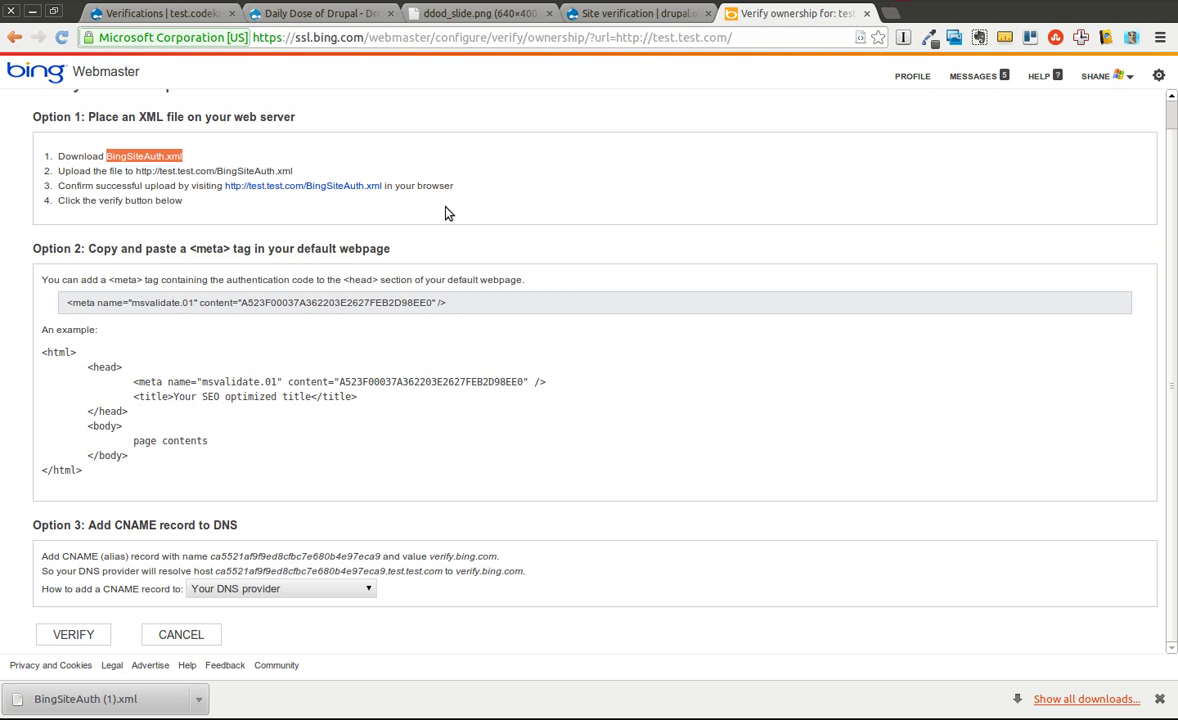
click(174, 14)
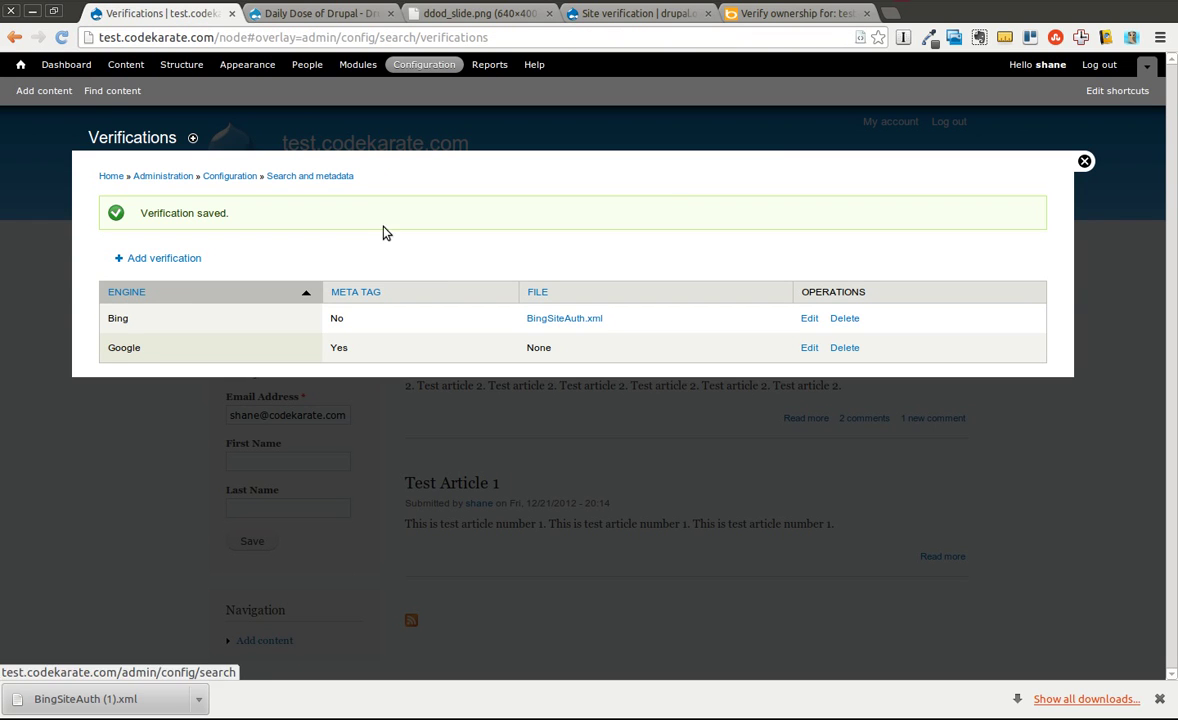